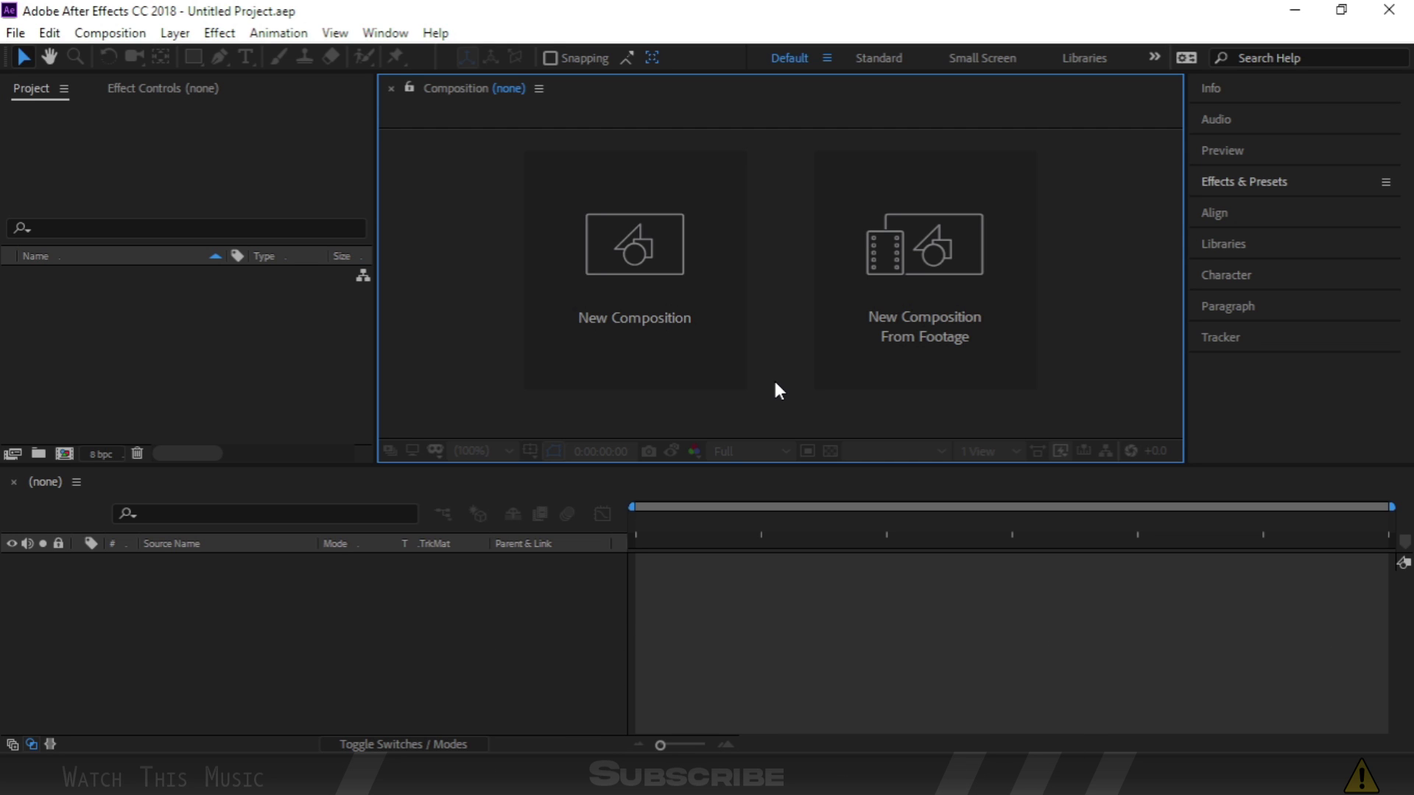
Start a new composition and set its duration to 0:02:30:00.
{"action": "left_click", "coordinate": [64, 453]}
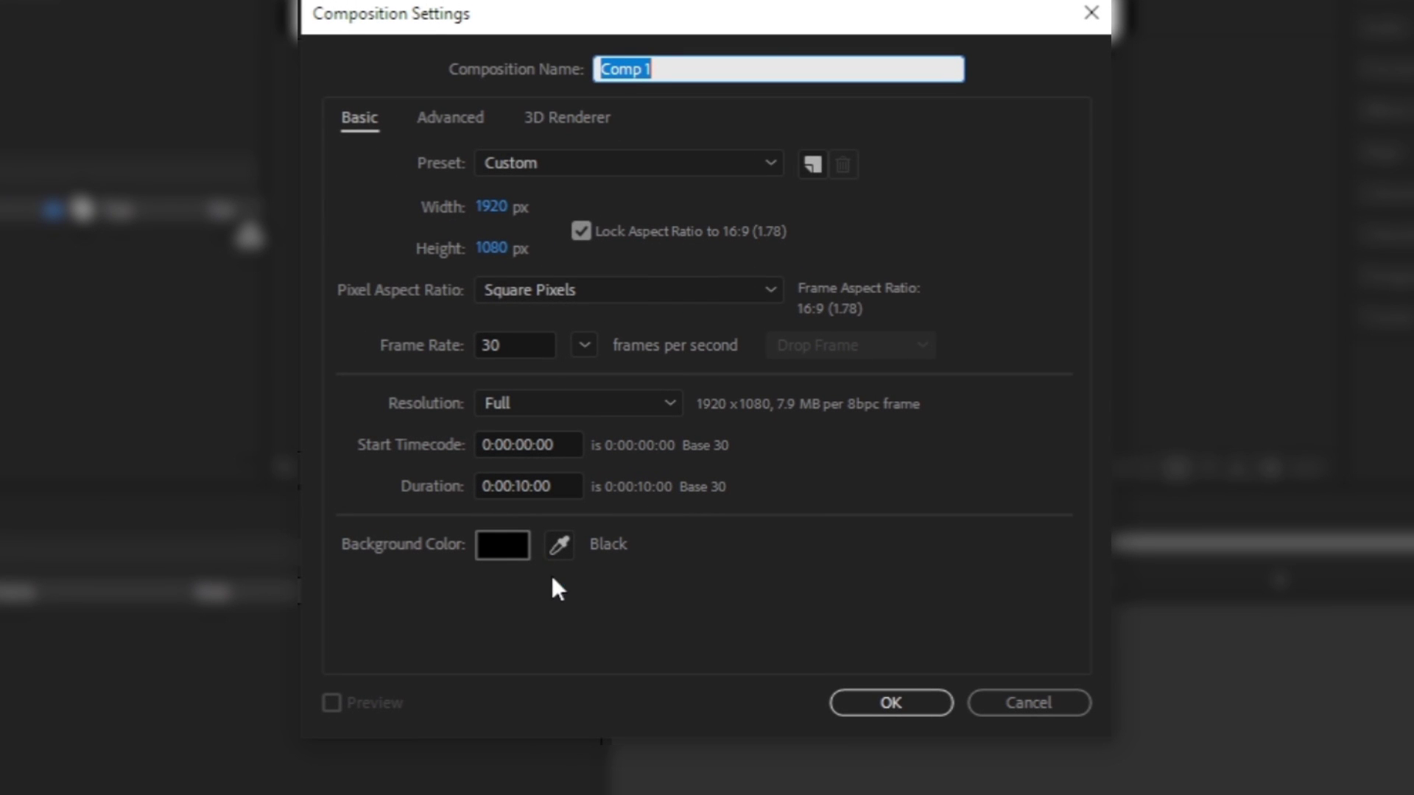
{"action": "left_click", "coordinate": [526, 485]}
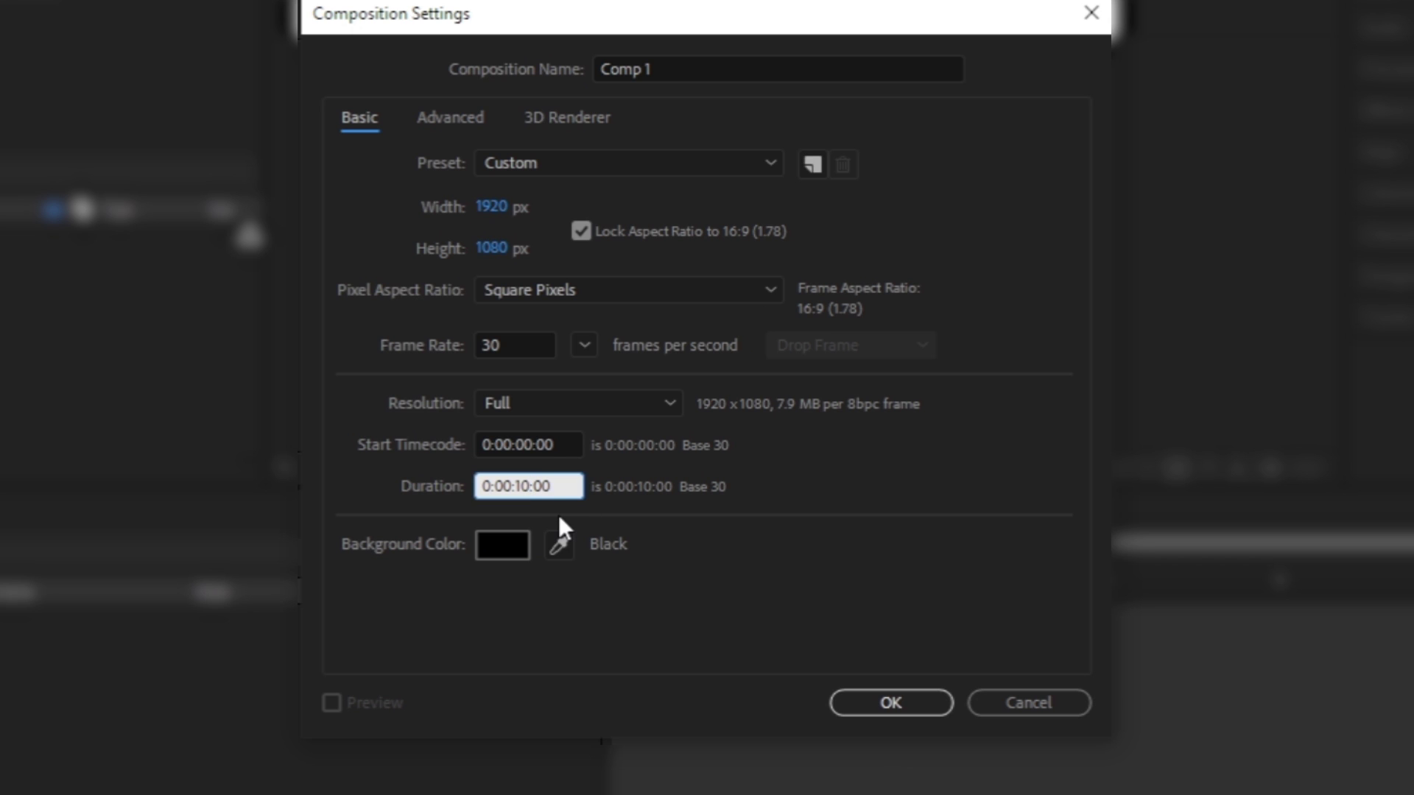
{"action": "key", "text": "BackSpace"}
{"action": "type", "text": "3"}
{"action": "key", "text": "BackSpace"}
{"action": "type", "text": "2:30"}
Keep Full resolution, 30 fps and the Custom 1920x1080 preset, and create Comp 1.
{"action": "left_click", "coordinate": [602, 405]}
{"action": "left_click", "coordinate": [600, 404]}
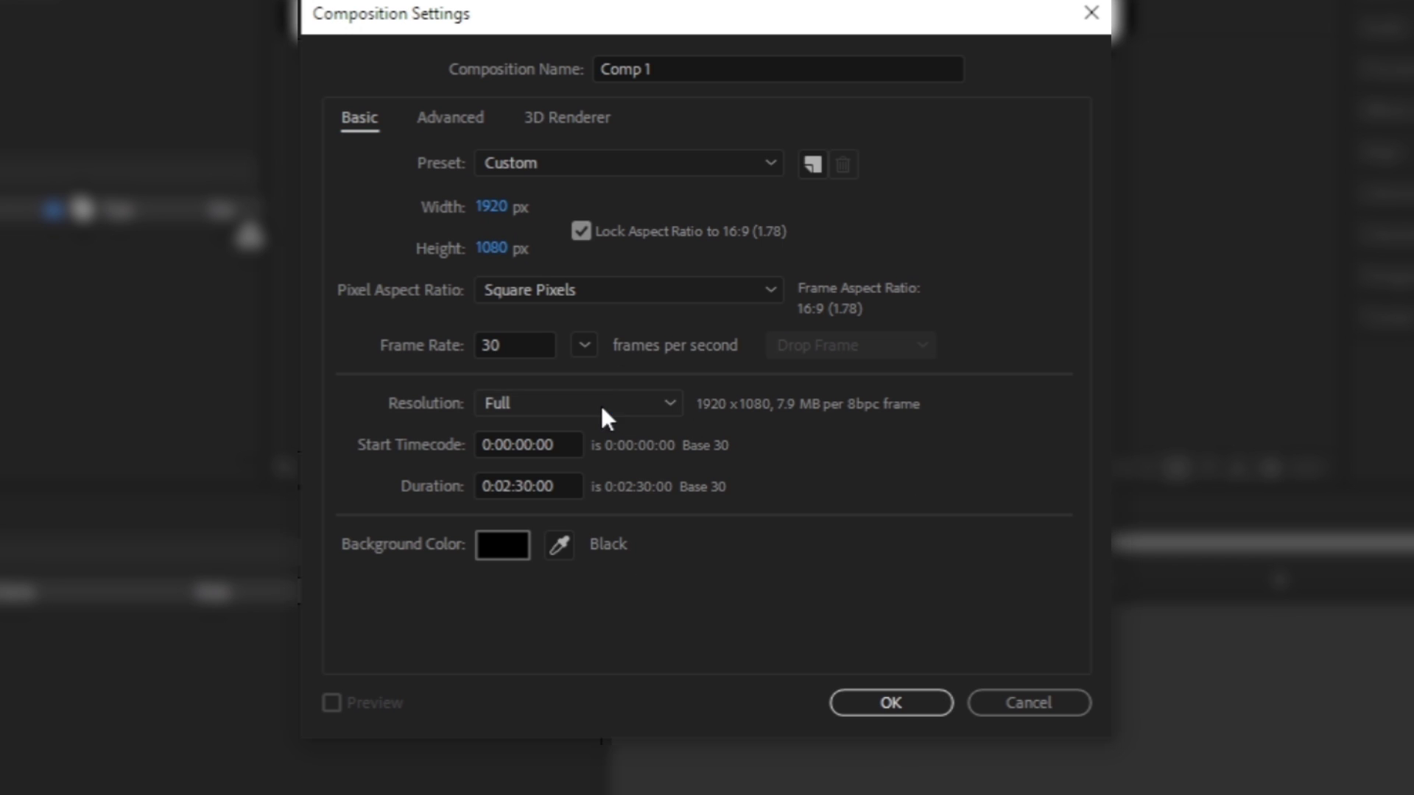
{"action": "left_click", "coordinate": [498, 337]}
{"action": "left_click", "coordinate": [571, 362]}
{"action": "left_click", "coordinate": [538, 160]}
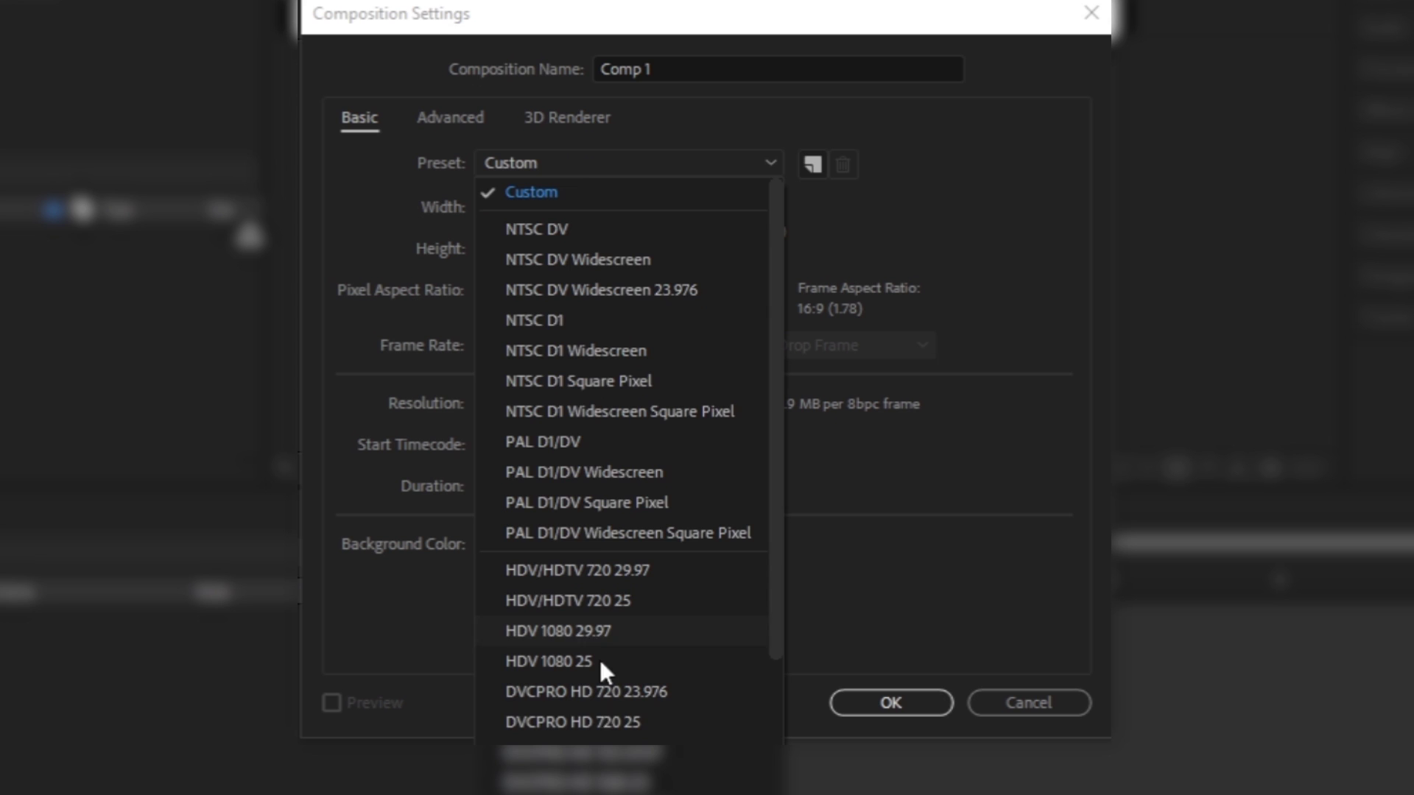
{"action": "left_click", "coordinate": [435, 281]}
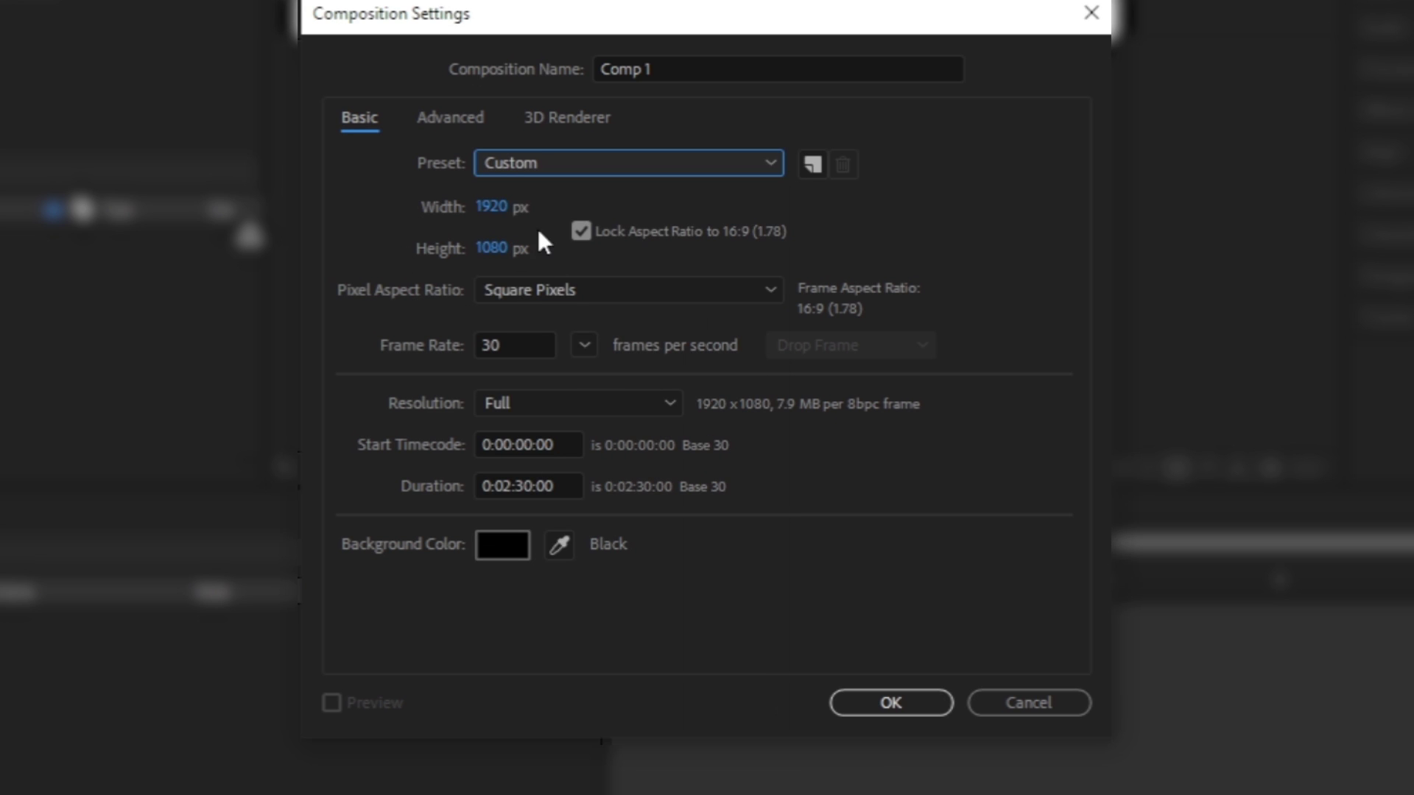
{"action": "left_click", "coordinate": [888, 699]}
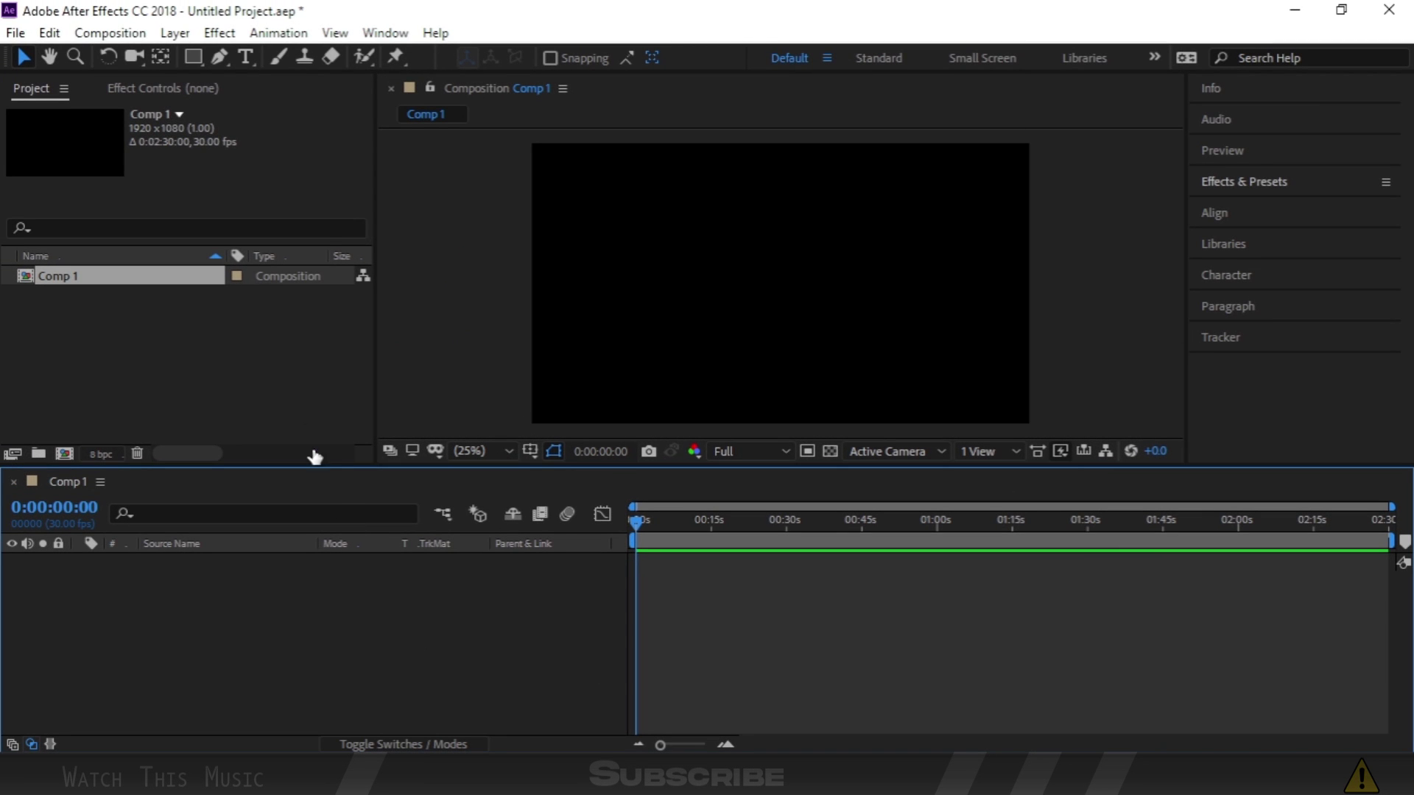
Rename Comp 1 in the Project panel to 'Main'.
{"action": "left_click", "coordinate": [287, 374]}
{"action": "left_click", "coordinate": [81, 279]}
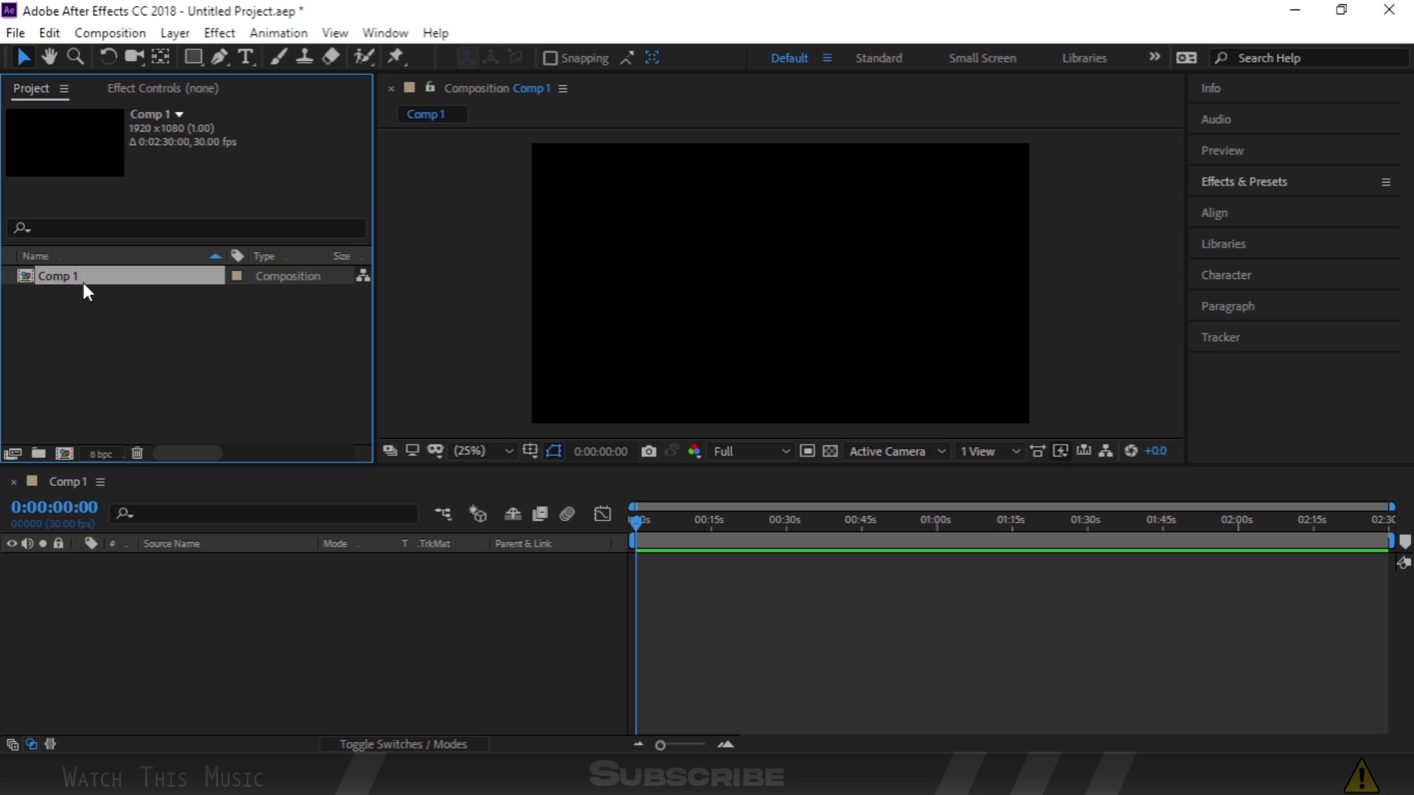
{"action": "key", "text": "Return"}
{"action": "type", "text": "Main"}
{"action": "key", "text": "Return"}
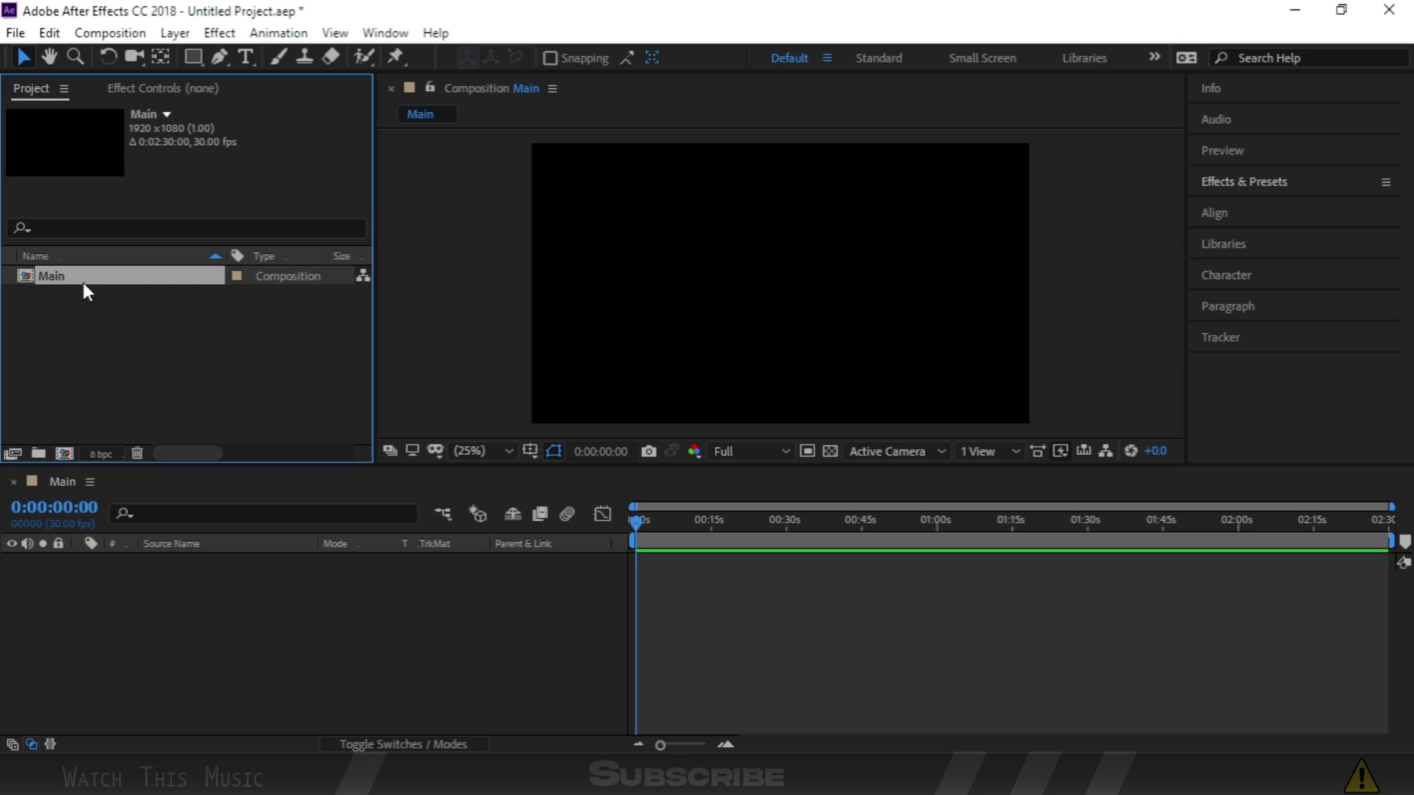
Import the two Unsplash photos and the NEFFEX mp3 into the project.
{"action": "right_click", "coordinate": [79, 349]}
{"action": "left_click", "coordinate": [86, 343]}
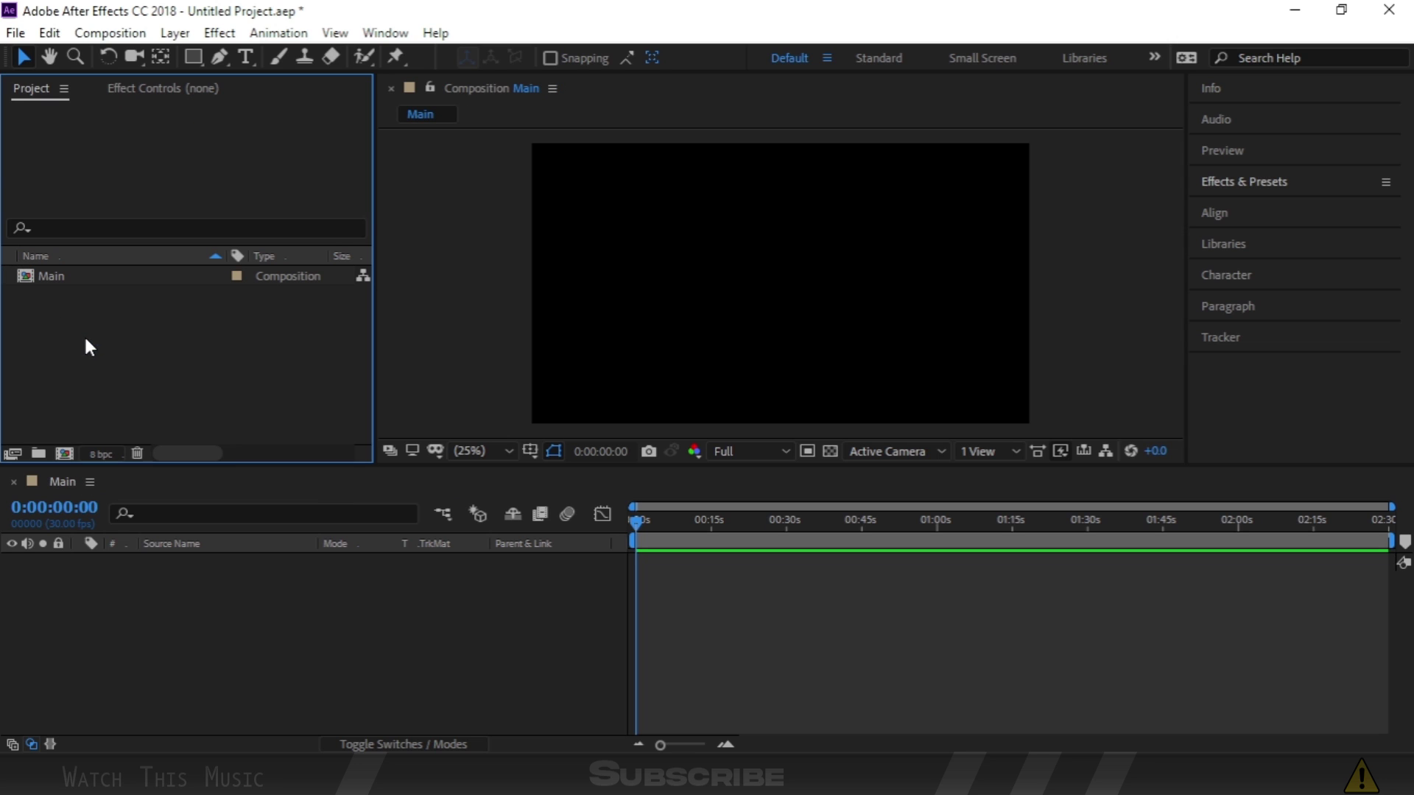
{"action": "double_click", "coordinate": [190, 351]}
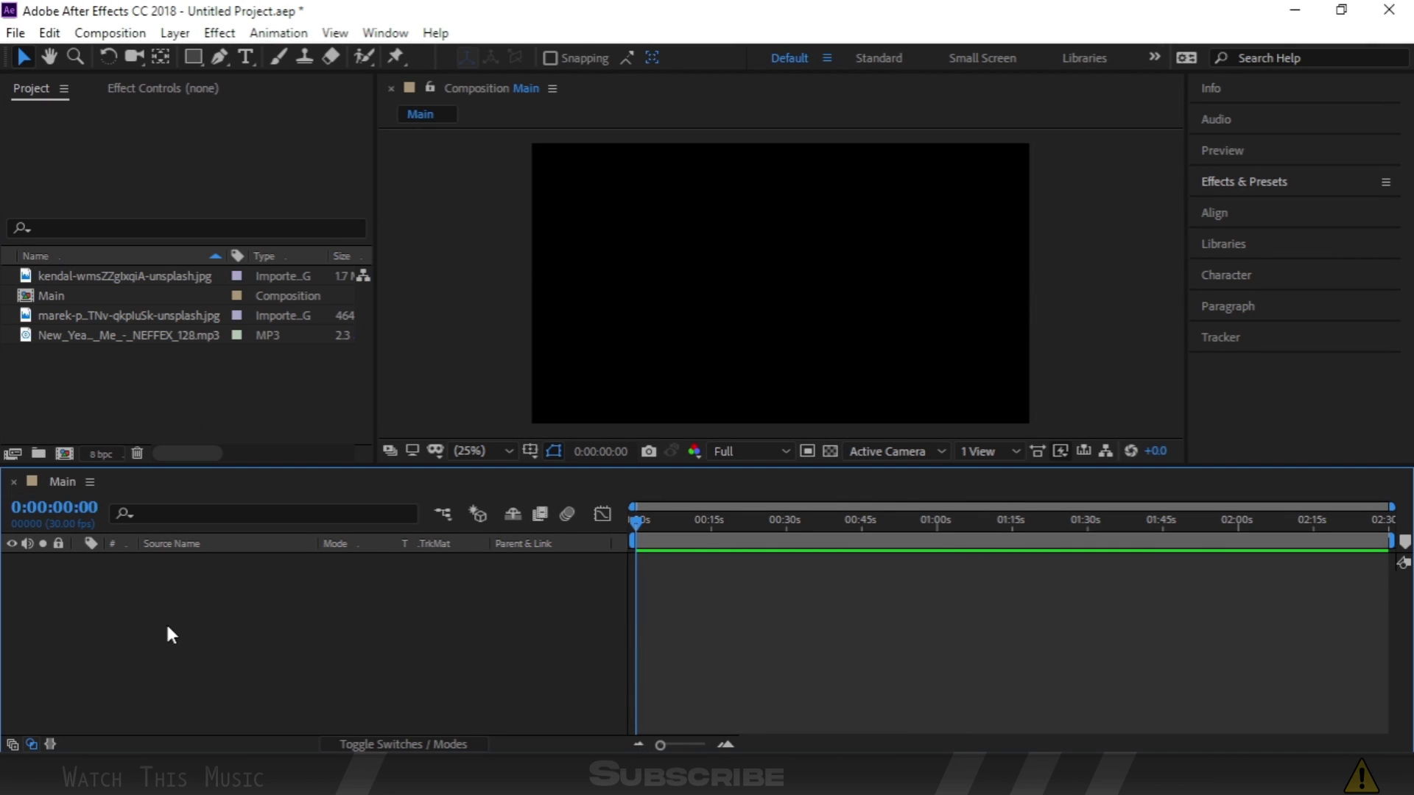
Add the NEFFEX track to the Main timeline and convert its audio to keyframes.
{"action": "left_click", "coordinate": [133, 335]}
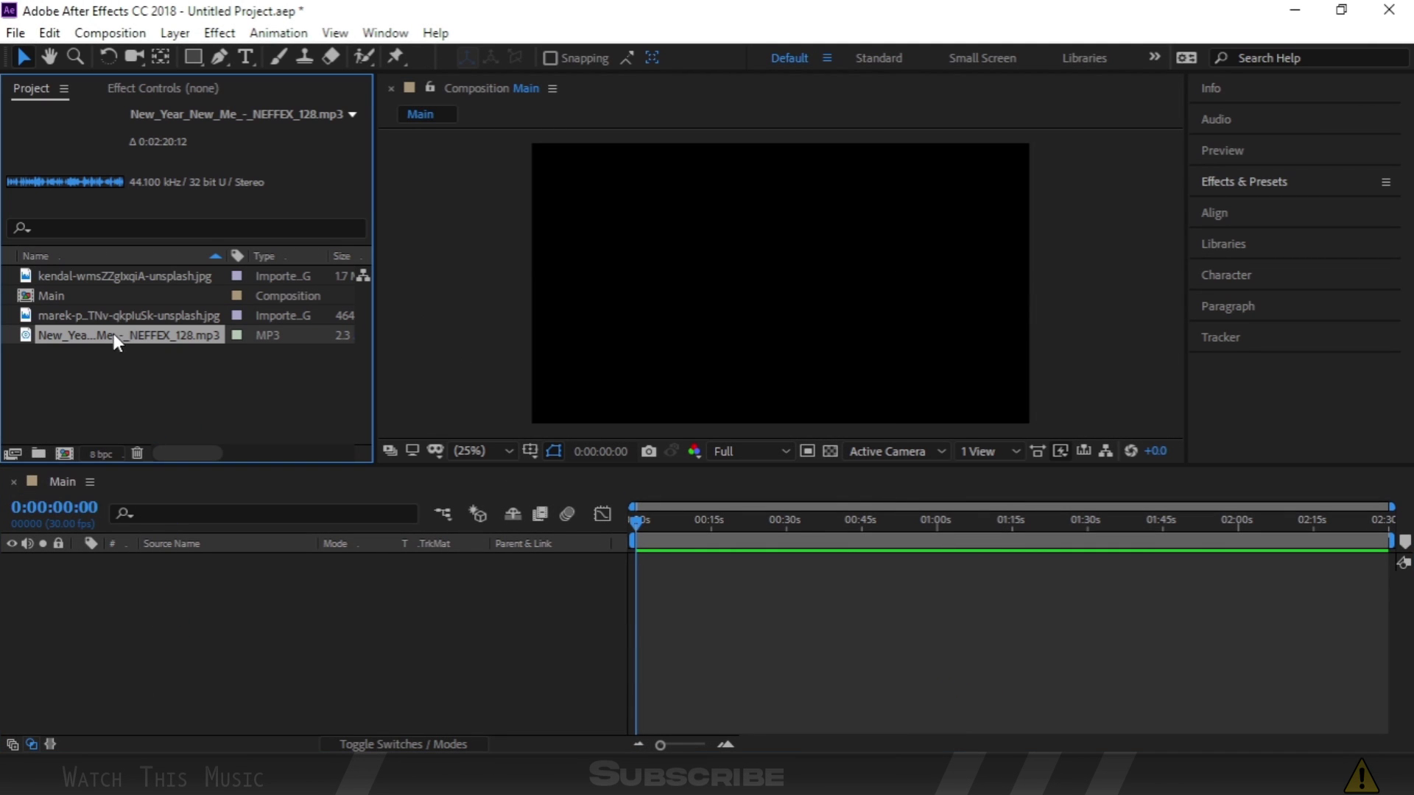
{"action": "left_click_drag", "start_coordinate": [114, 334], "coordinate": [134, 616]}
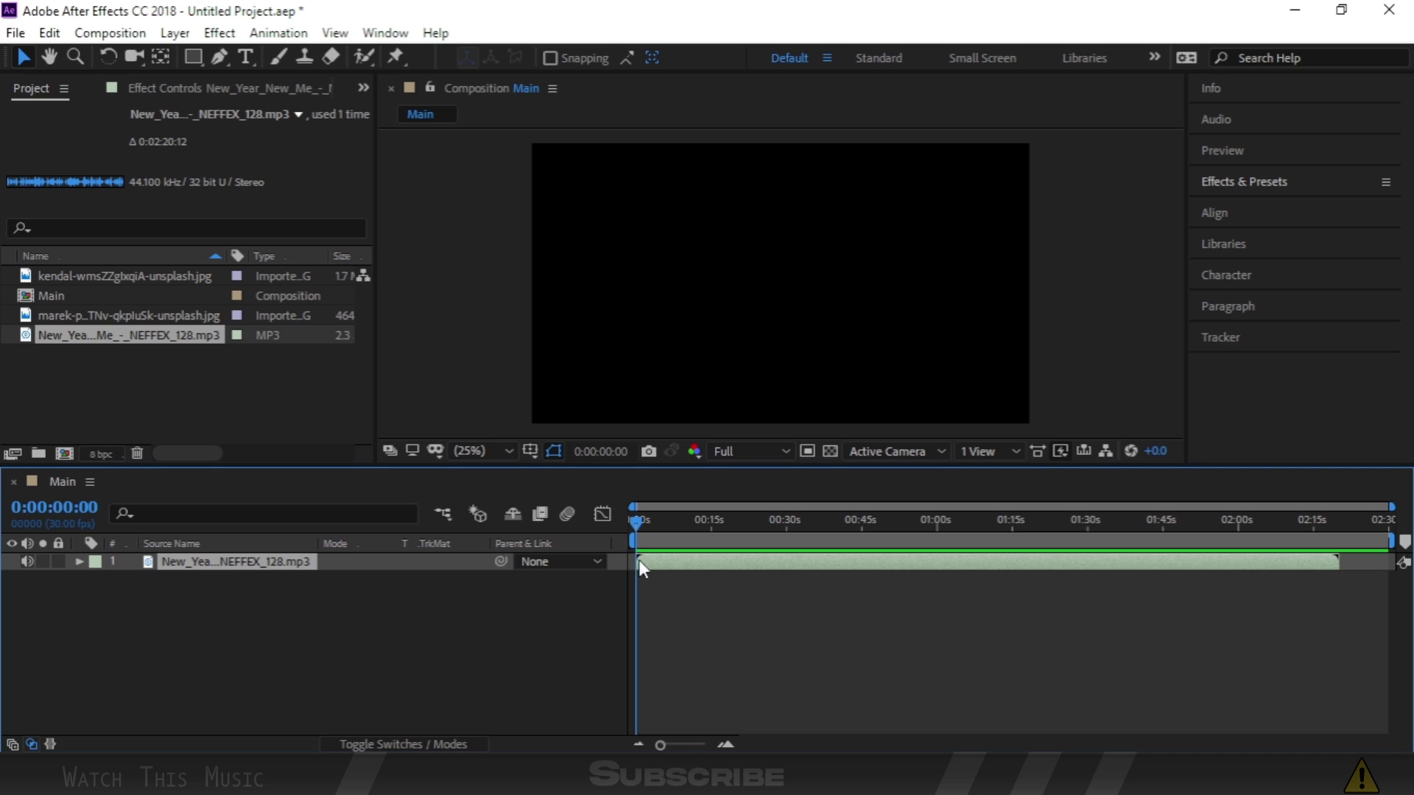
{"action": "right_click", "coordinate": [178, 564]}
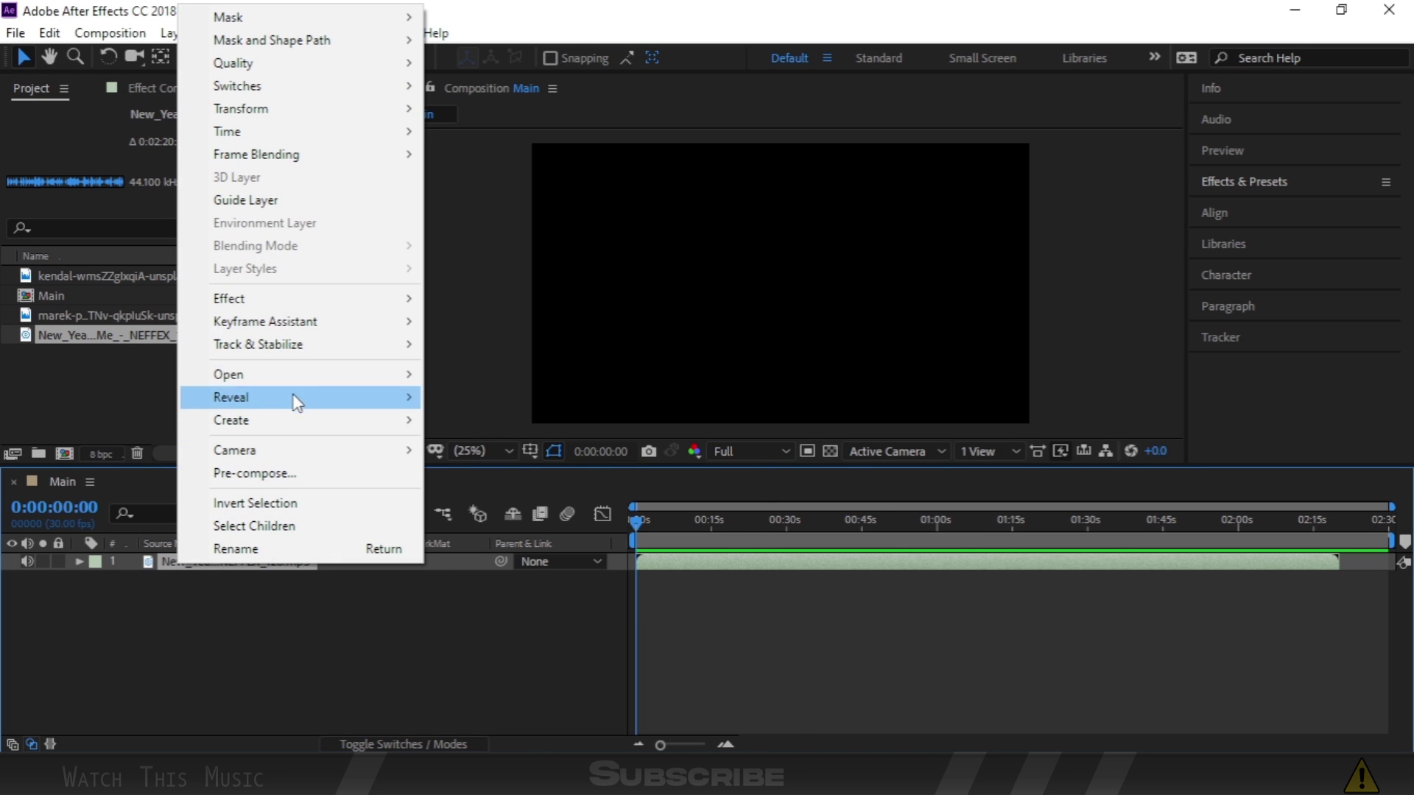
{"action": "mouse_move", "coordinate": [300, 330]}
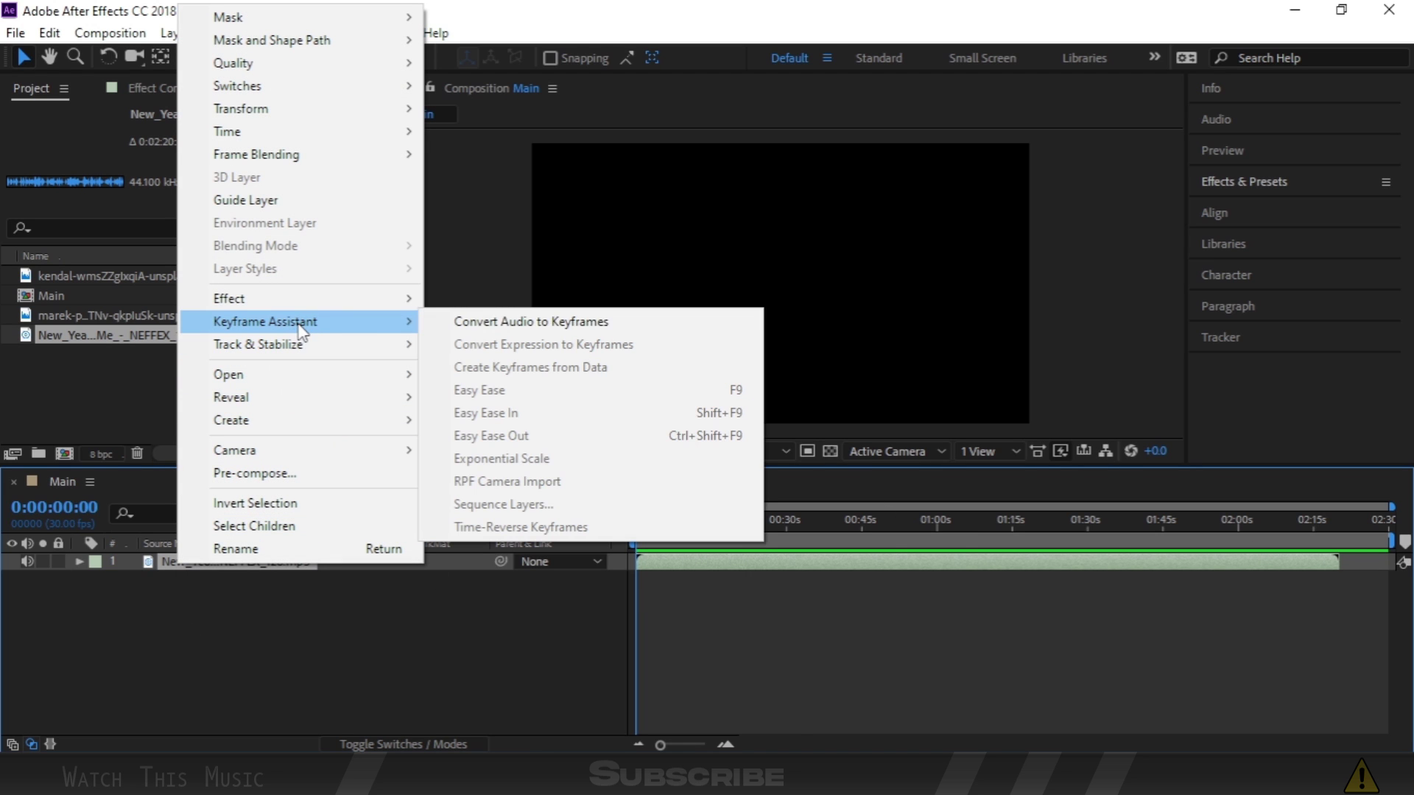
{"action": "left_click", "coordinate": [527, 325]}
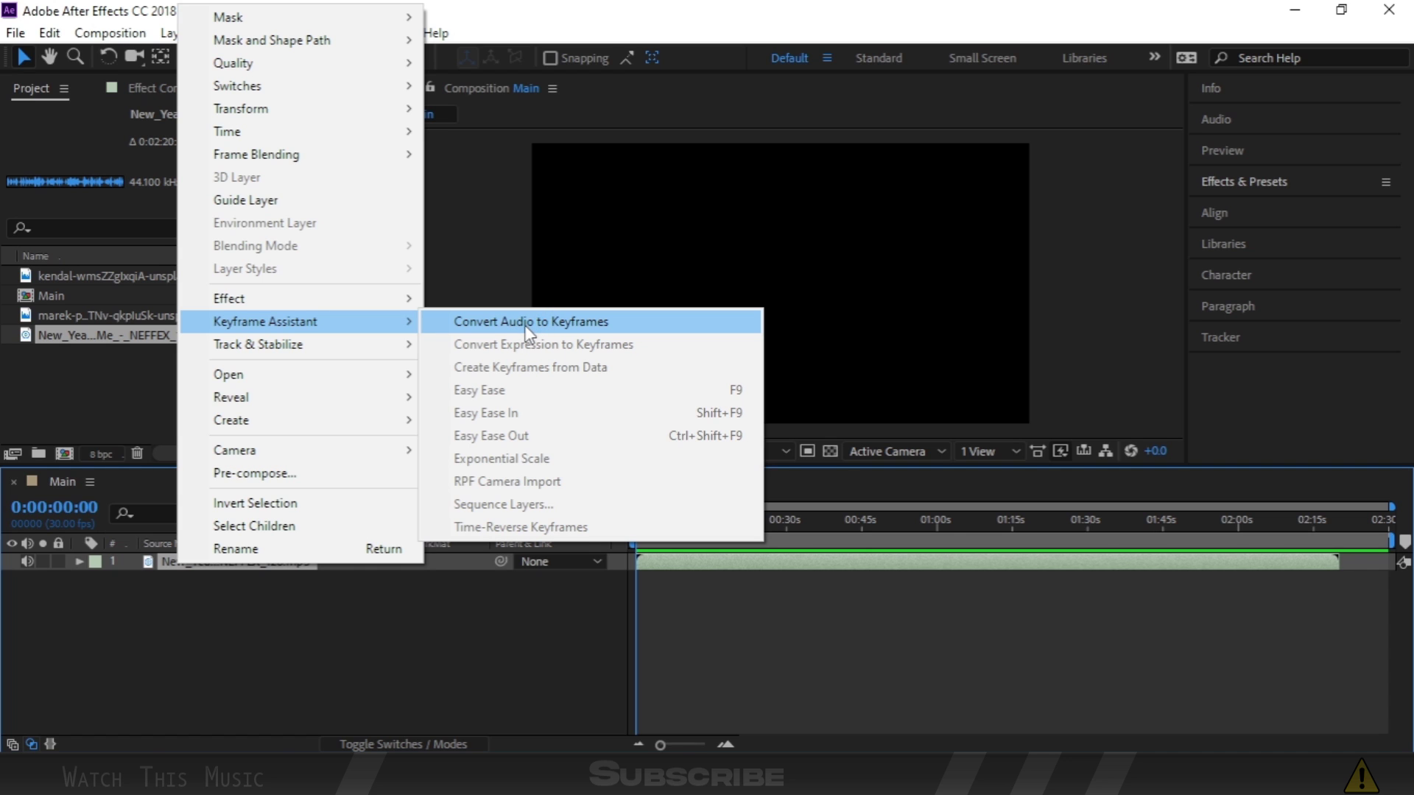
Pre-compose the music layer, moving all attributes, into a composition named 'Music'.
{"action": "right_click", "coordinate": [199, 564]}
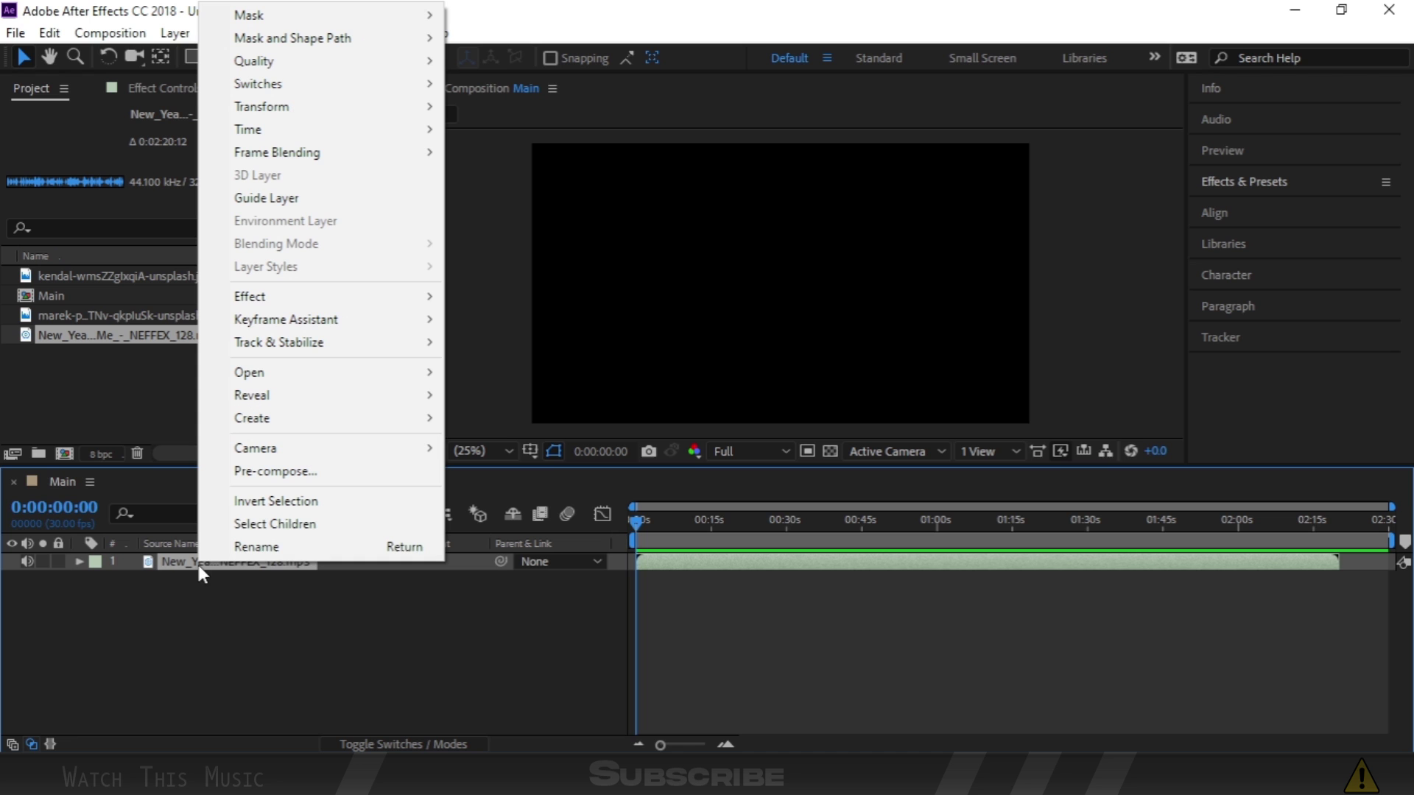
{"action": "left_click", "coordinate": [274, 471]}
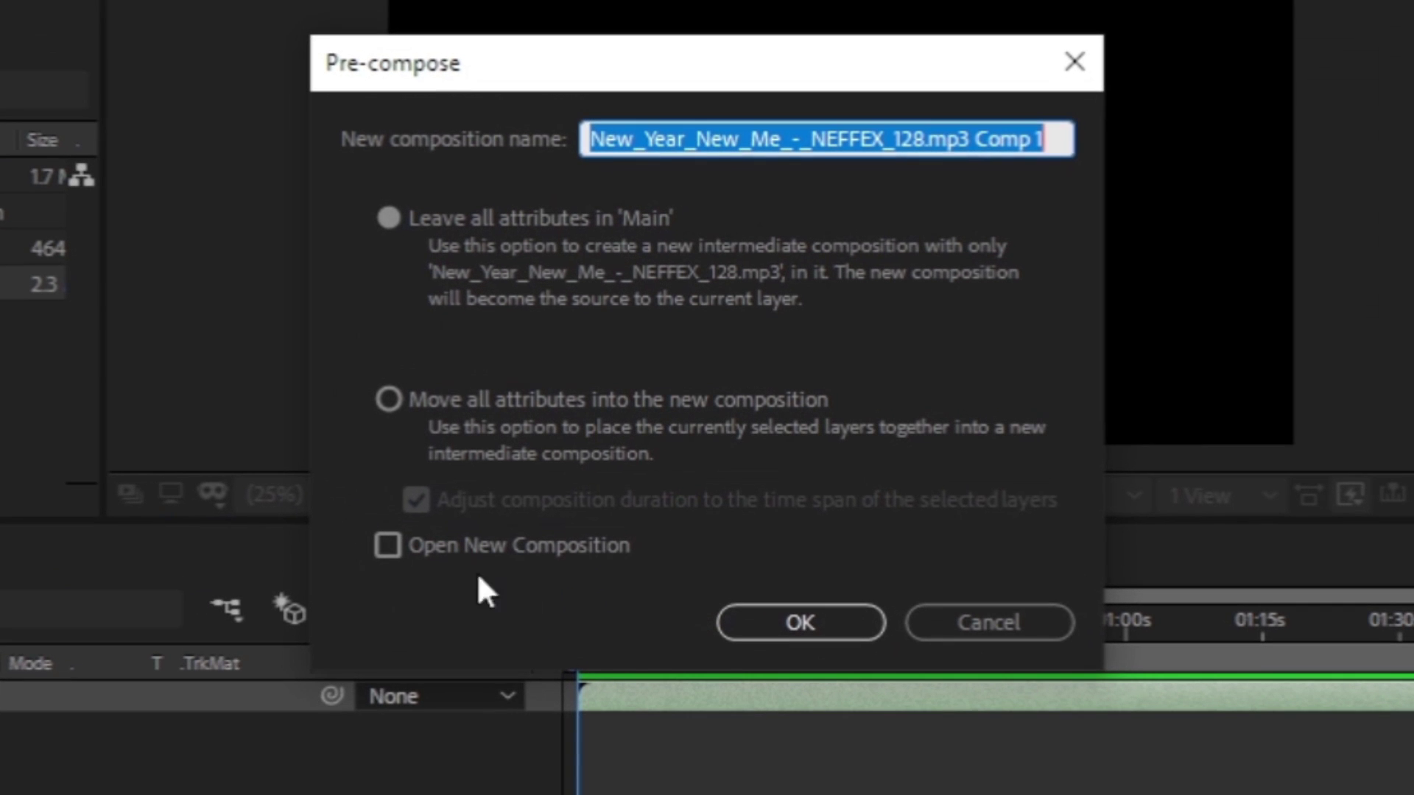
{"action": "left_click", "coordinate": [546, 401]}
{"action": "left_click", "coordinate": [792, 140]}
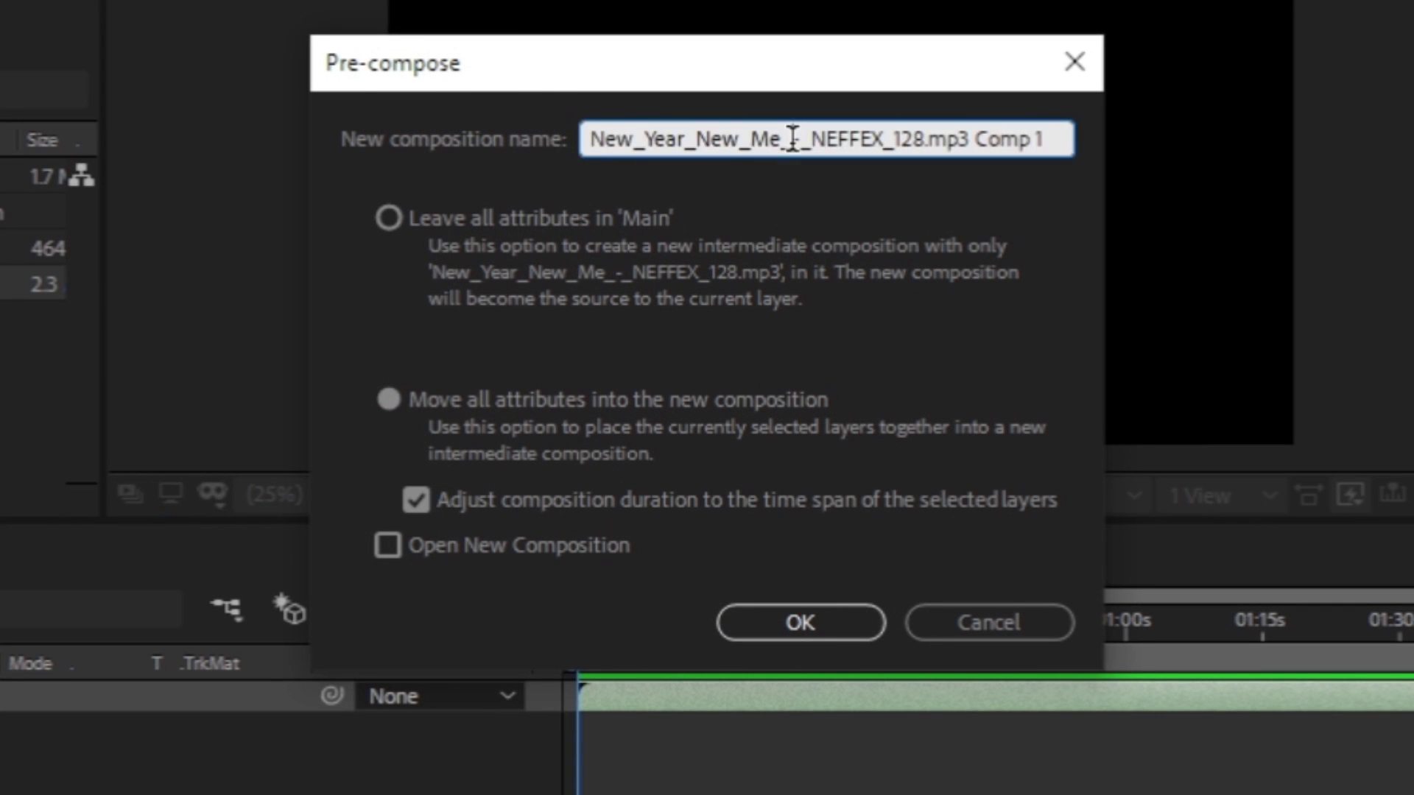
{"action": "type", "text": "m"}
{"action": "key", "text": "BackSpace"}
{"action": "type", "text": "Musi"}
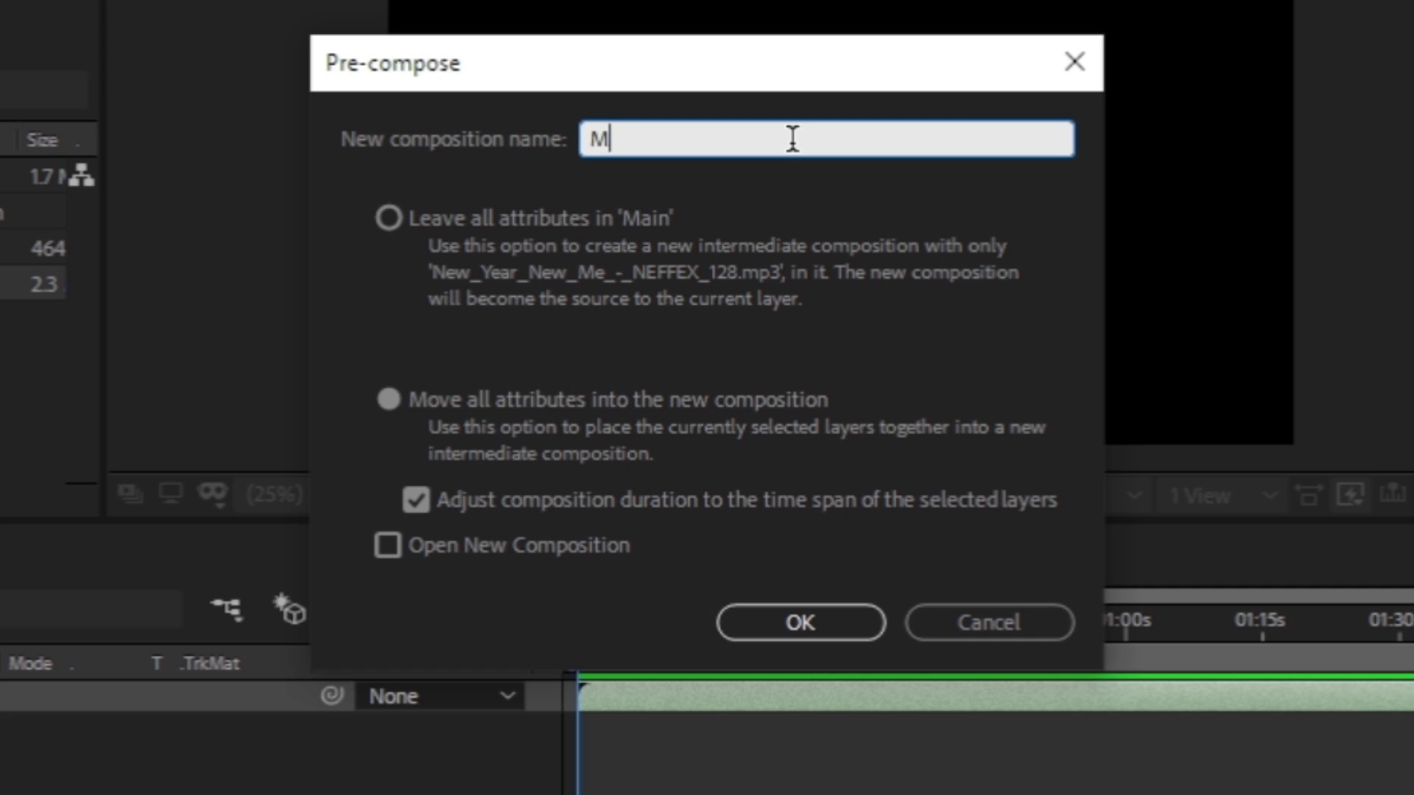
{"action": "type", "text": "c"}
{"action": "key", "text": "Return"}
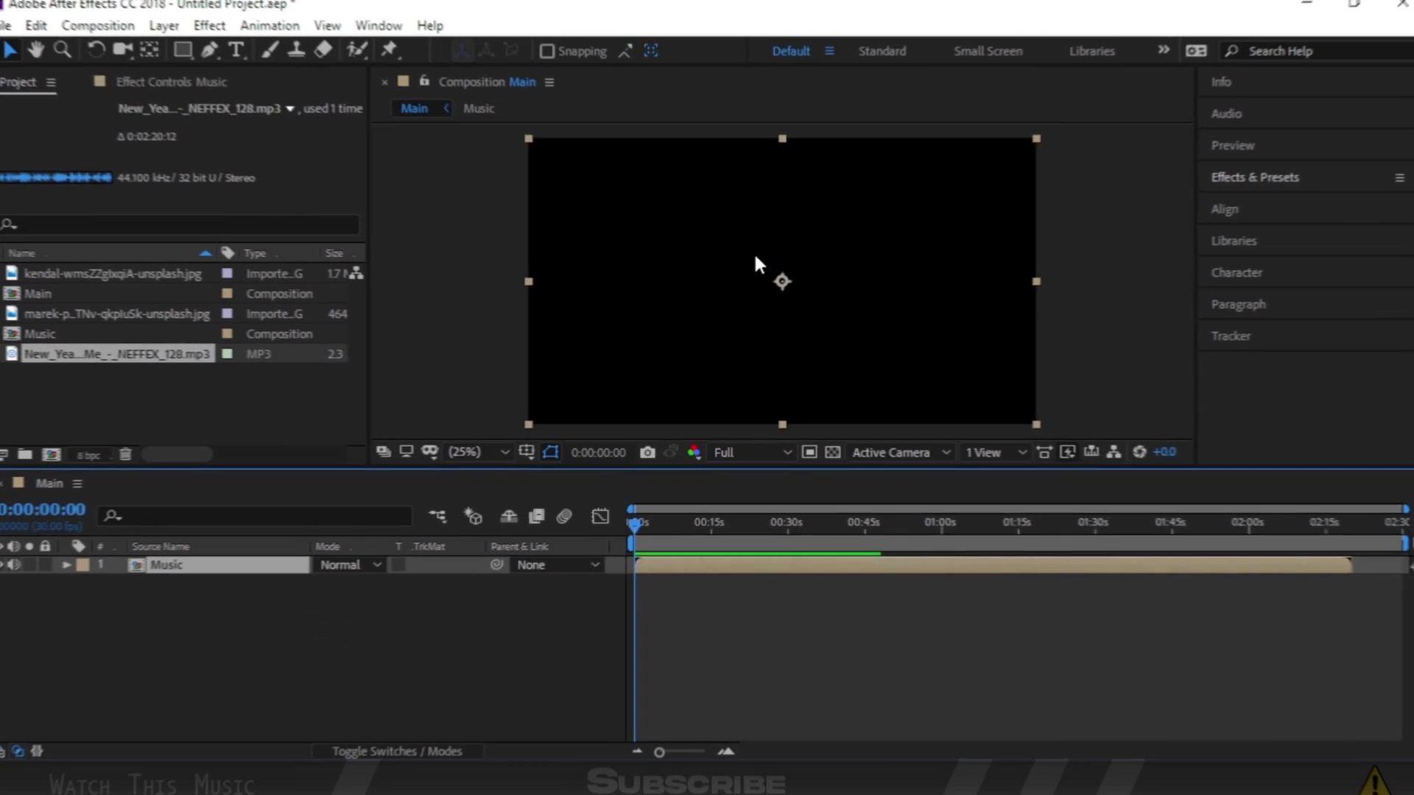
Add the kendal sky photo to Main above Music and set its Scale to 37%.
{"action": "left_click", "coordinate": [92, 271]}
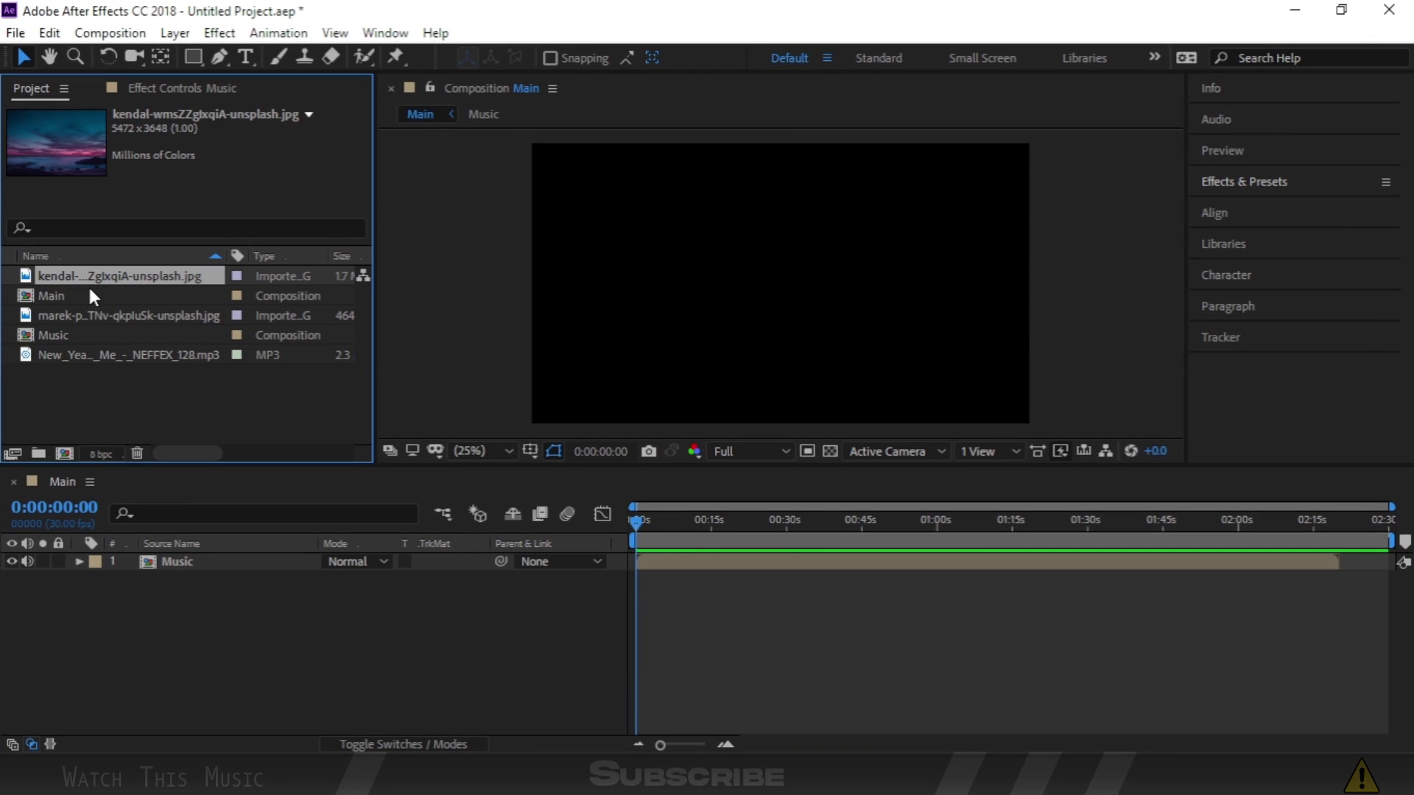
{"action": "left_click_drag", "start_coordinate": [86, 284], "coordinate": [163, 562]}
{"action": "key", "text": "s"}
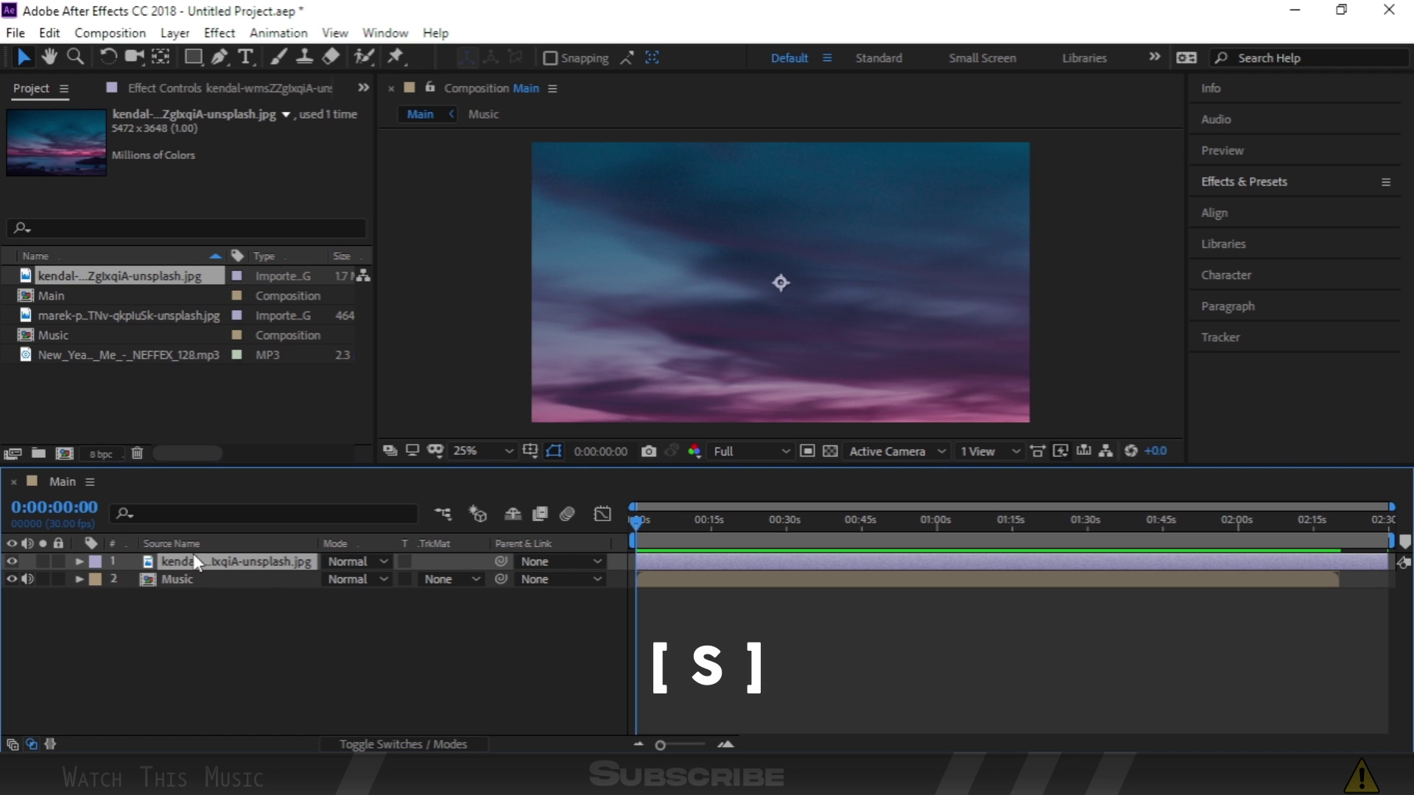
{"action": "left_click", "coordinate": [184, 561]}
{"action": "key", "text": "s"}
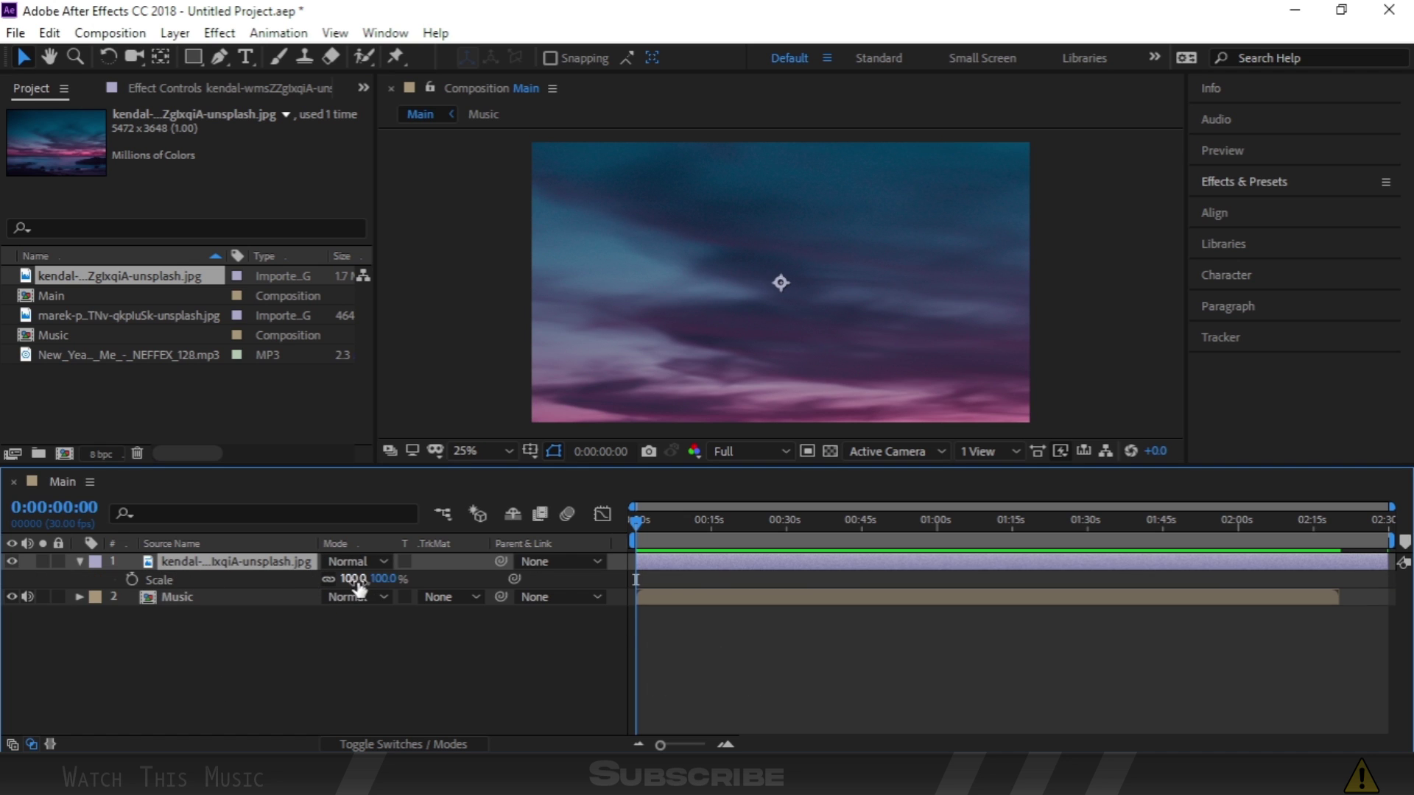
{"action": "left_click_drag", "start_coordinate": [357, 579], "coordinate": [293, 591]}
{"action": "left_click", "coordinate": [299, 644]}
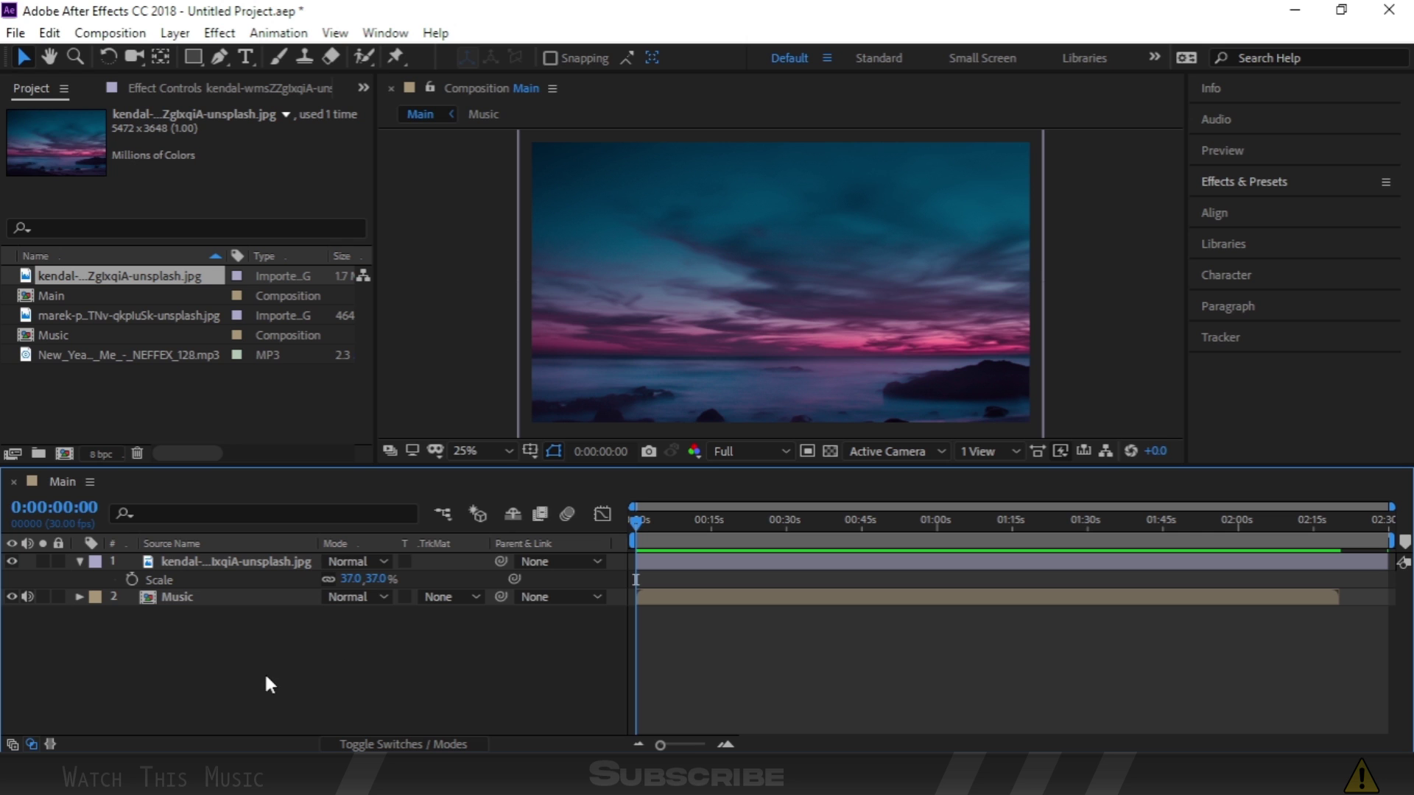
Create a new solid layer in Main named 'Sound Key'.
{"action": "right_click", "coordinate": [264, 674]}
{"action": "mouse_move", "coordinate": [343, 456]}
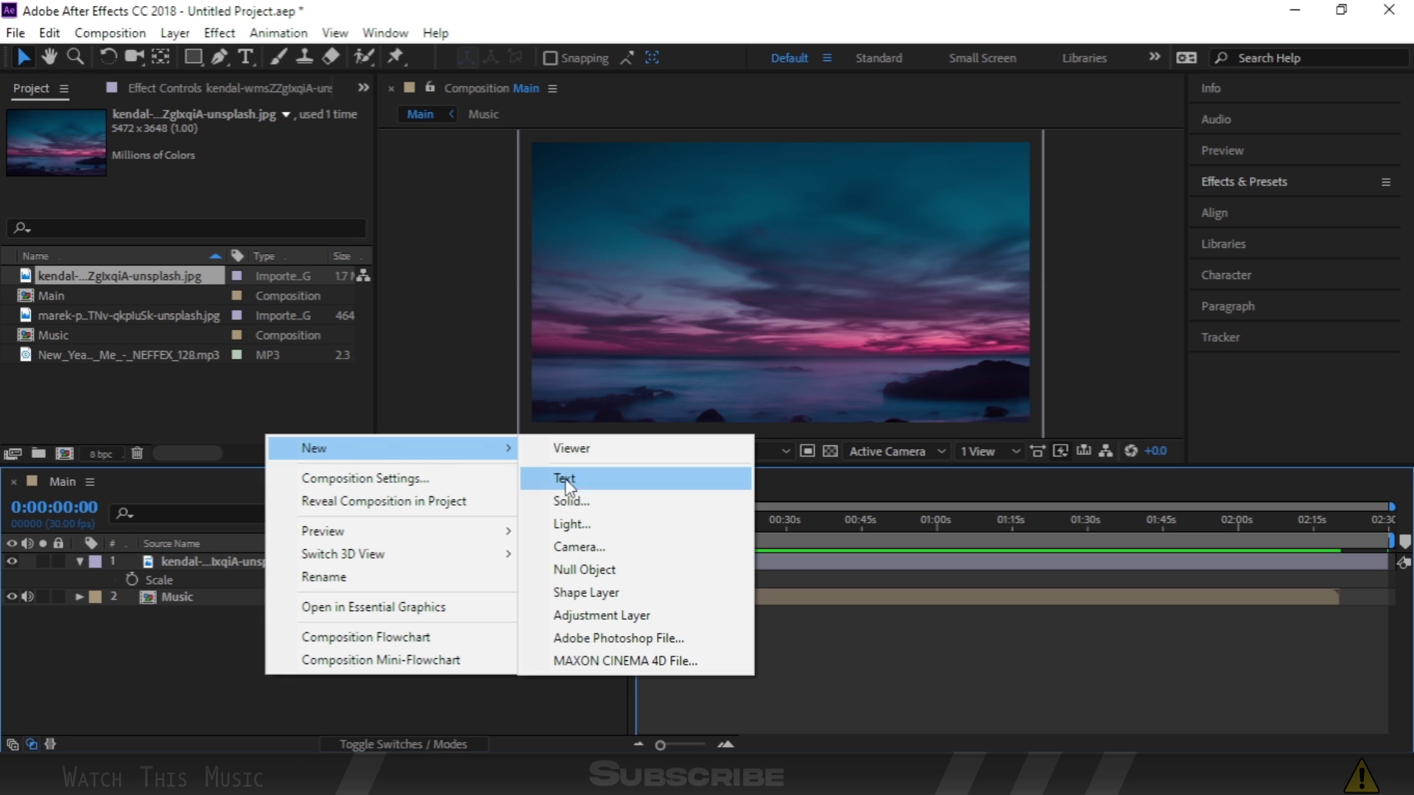
{"action": "left_click", "coordinate": [572, 501]}
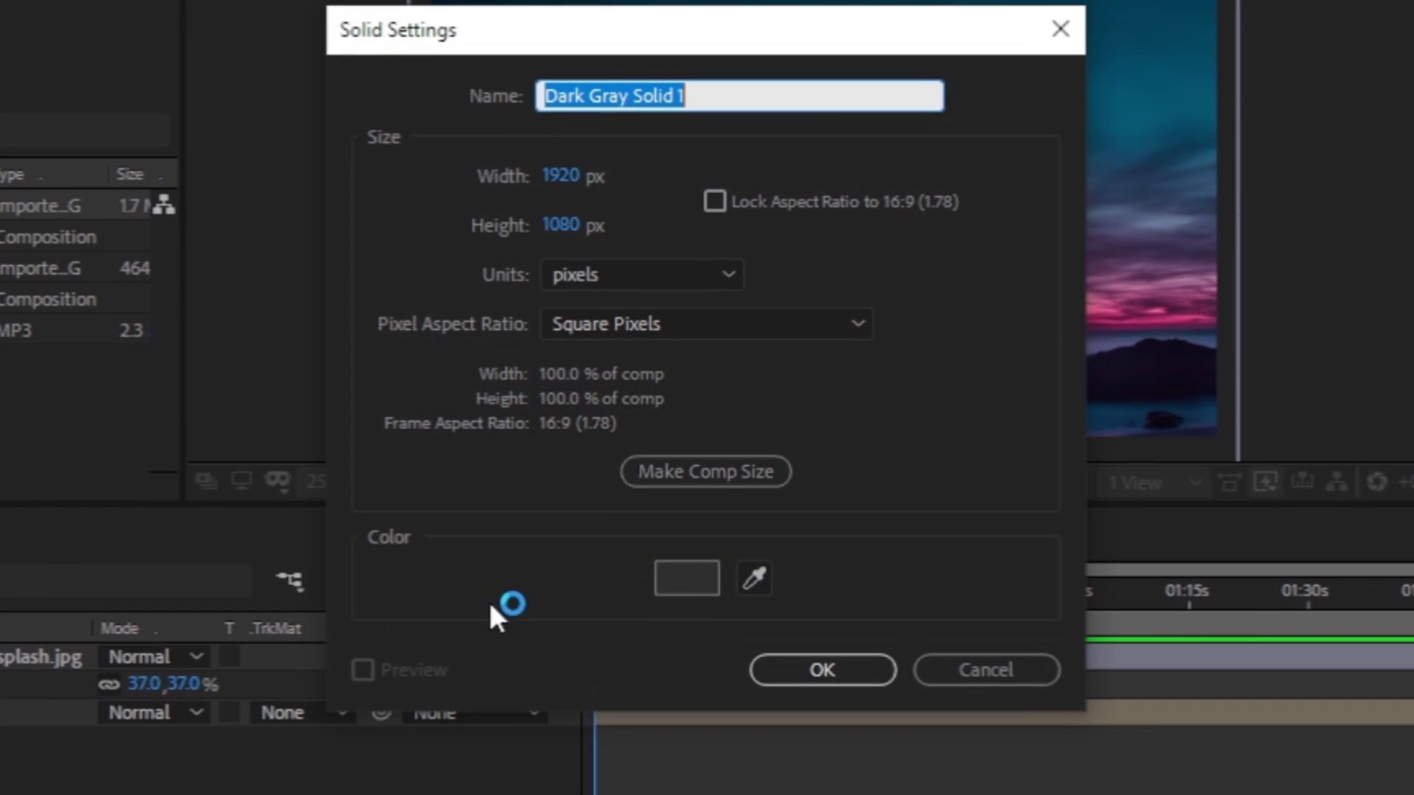
{"action": "left_click", "coordinate": [722, 89]}
{"action": "double_click", "coordinate": [722, 89]}
{"action": "type", "text": "Sound"}
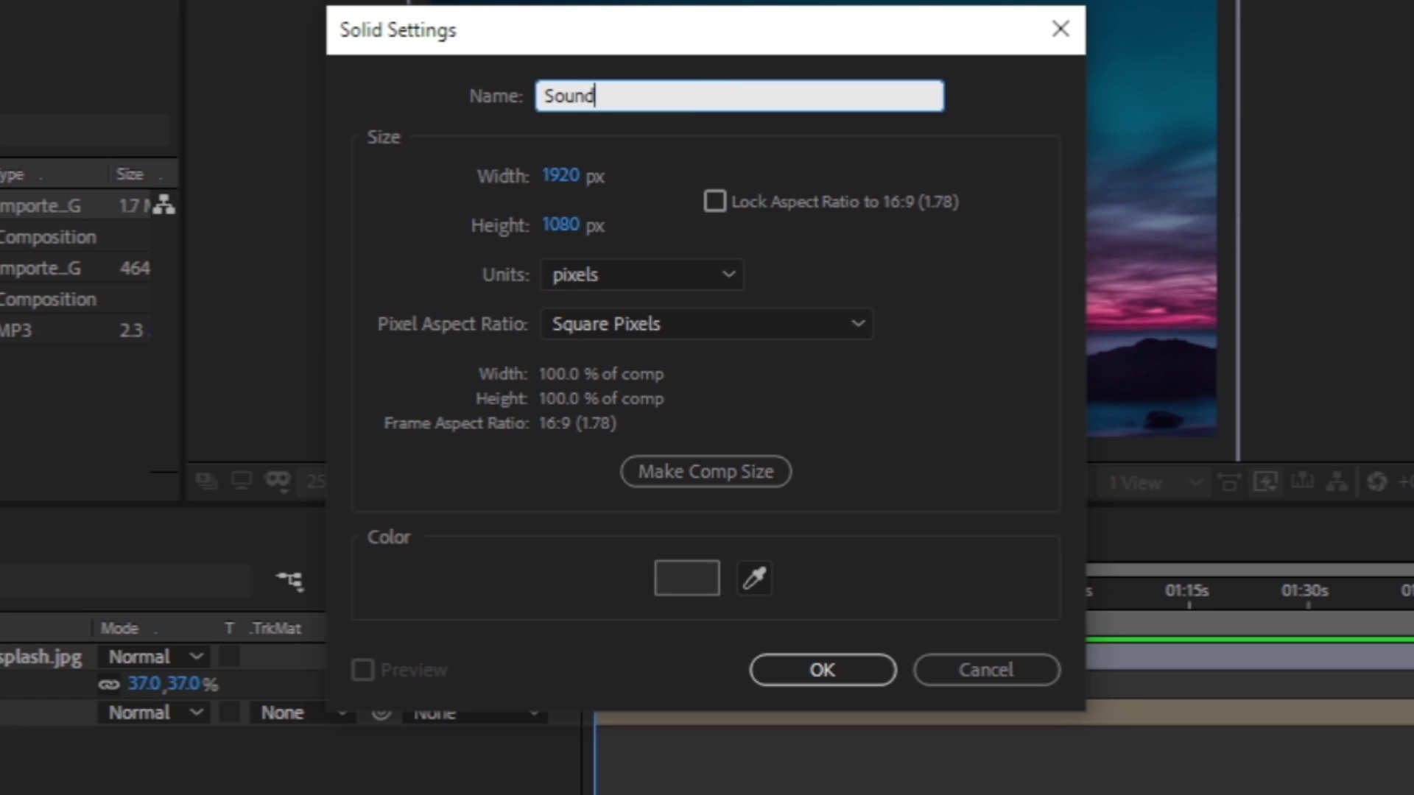
{"action": "type", "text": " Keys"}
{"action": "key", "text": "BackSpace"}
{"action": "key", "text": "Return"}
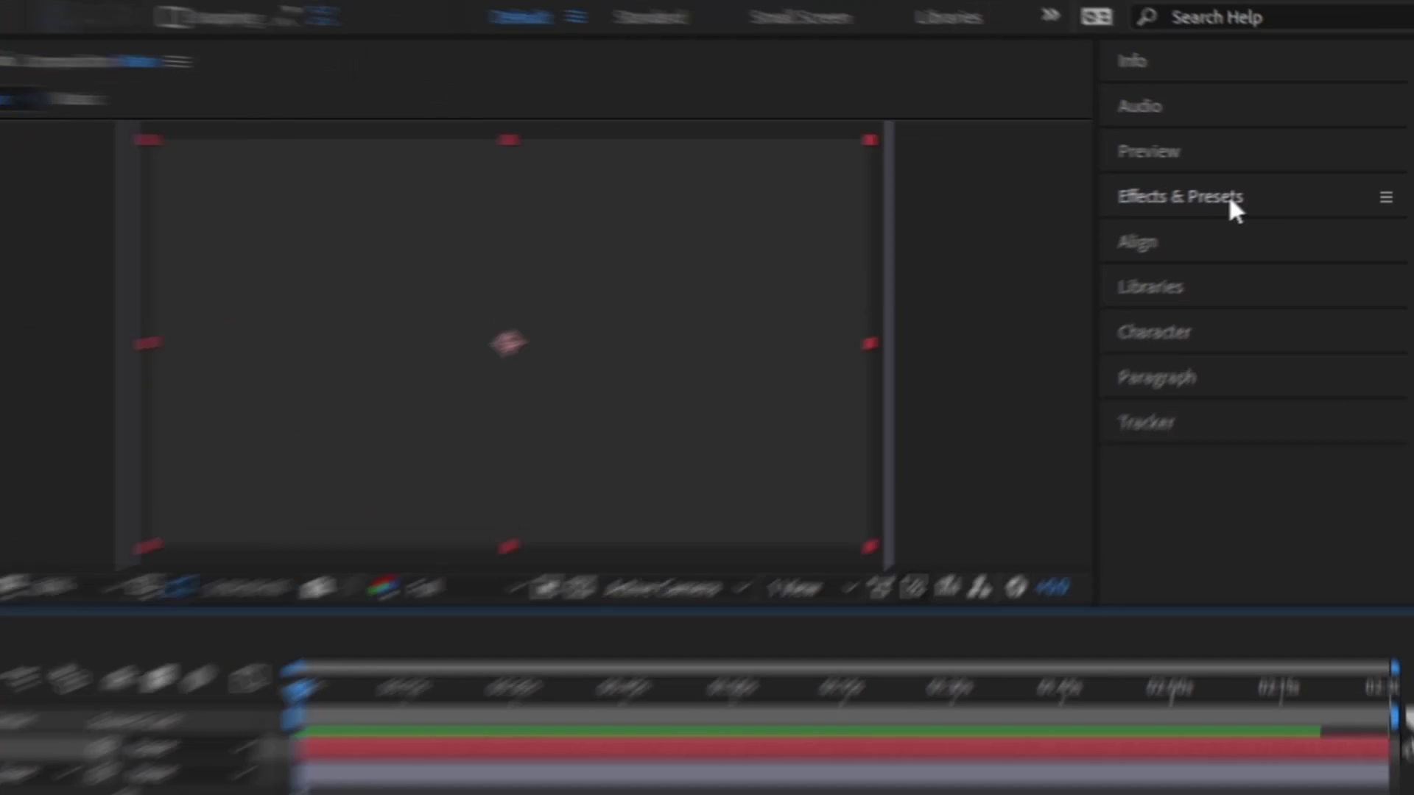
Apply Trapcode Sound Keys to the Sound Key solid with 3. Music as its Audio Layer.
{"action": "left_click", "coordinate": [1228, 197]}
{"action": "left_click", "coordinate": [1230, 229]}
{"action": "type", "text": "sound"}
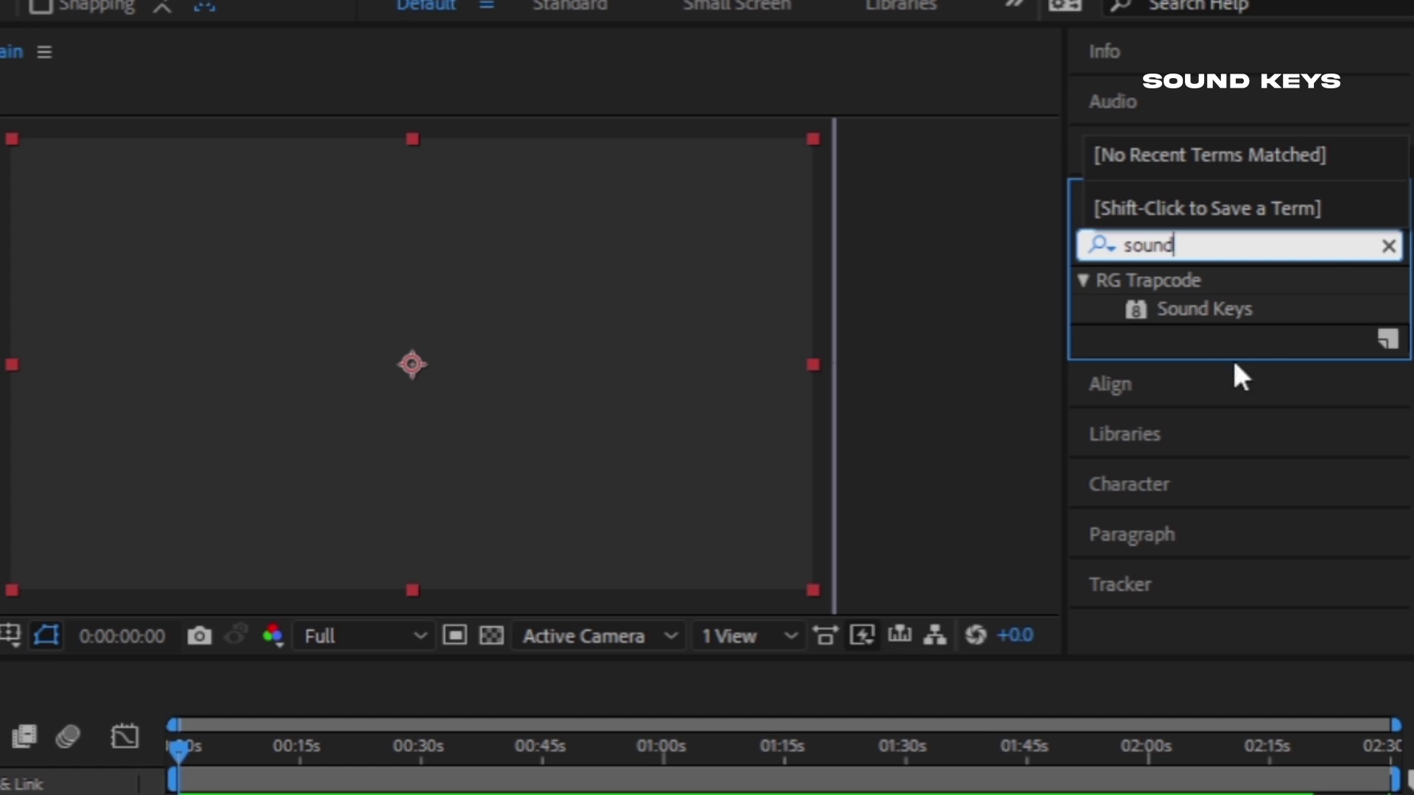
{"action": "double_click", "coordinate": [1192, 307]}
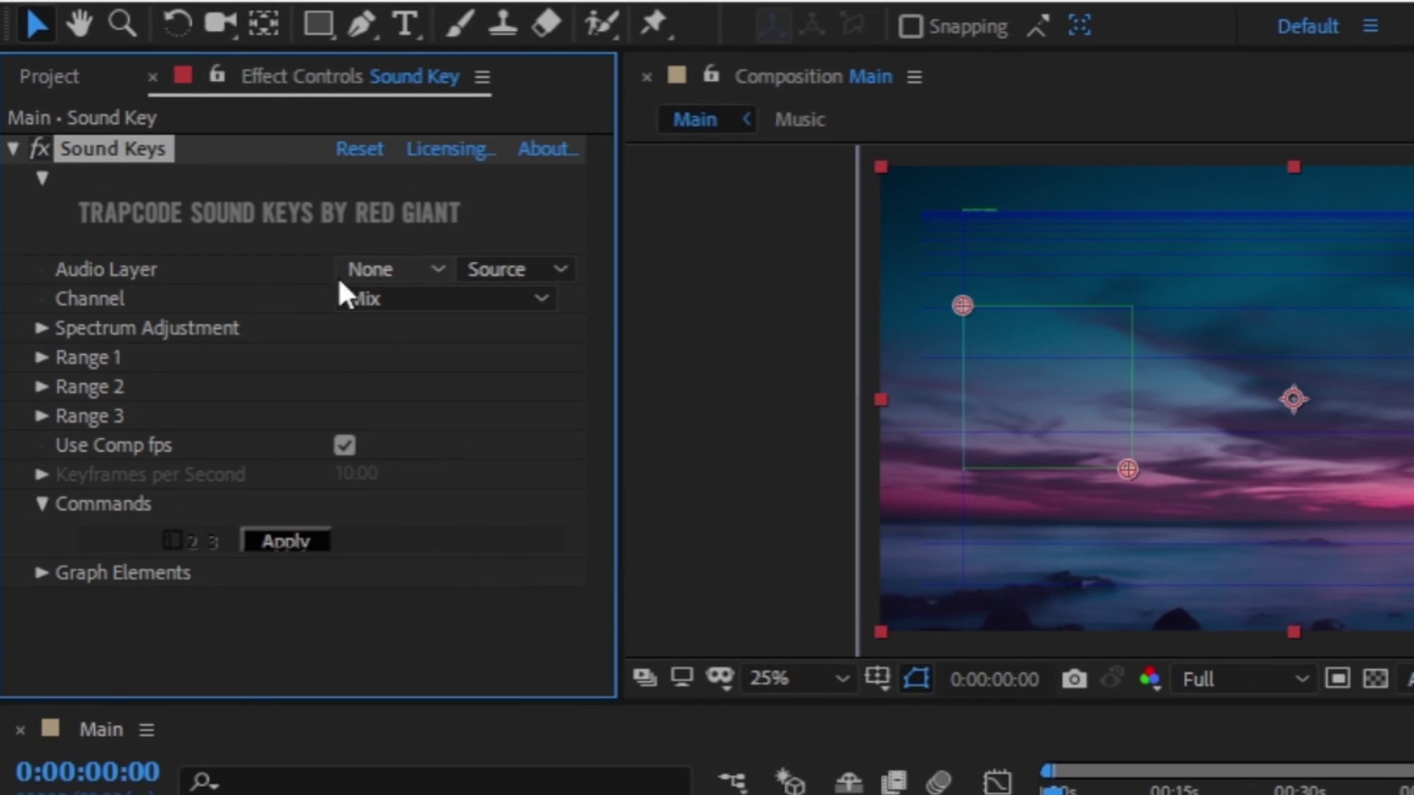
{"action": "left_click", "coordinate": [401, 271]}
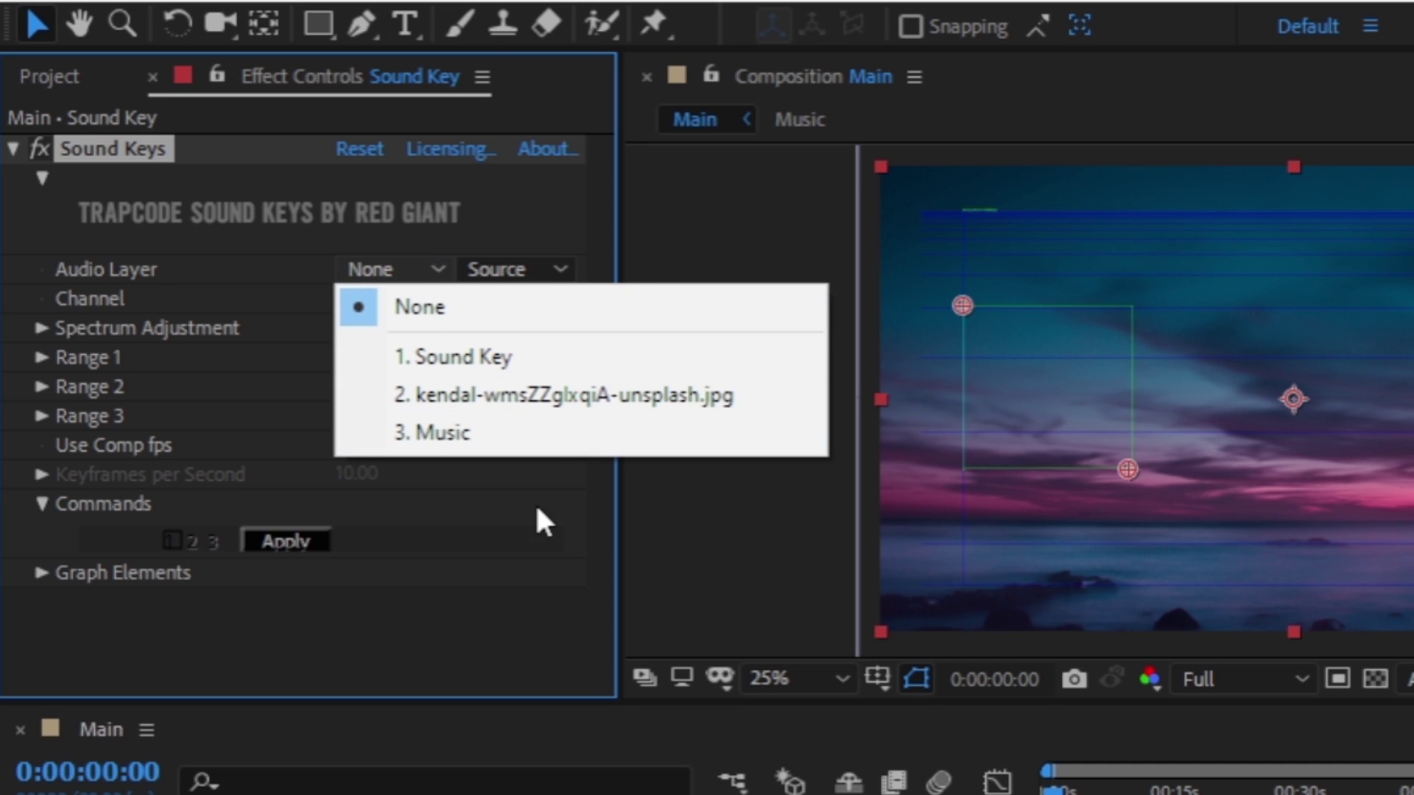
{"action": "left_click", "coordinate": [450, 436]}
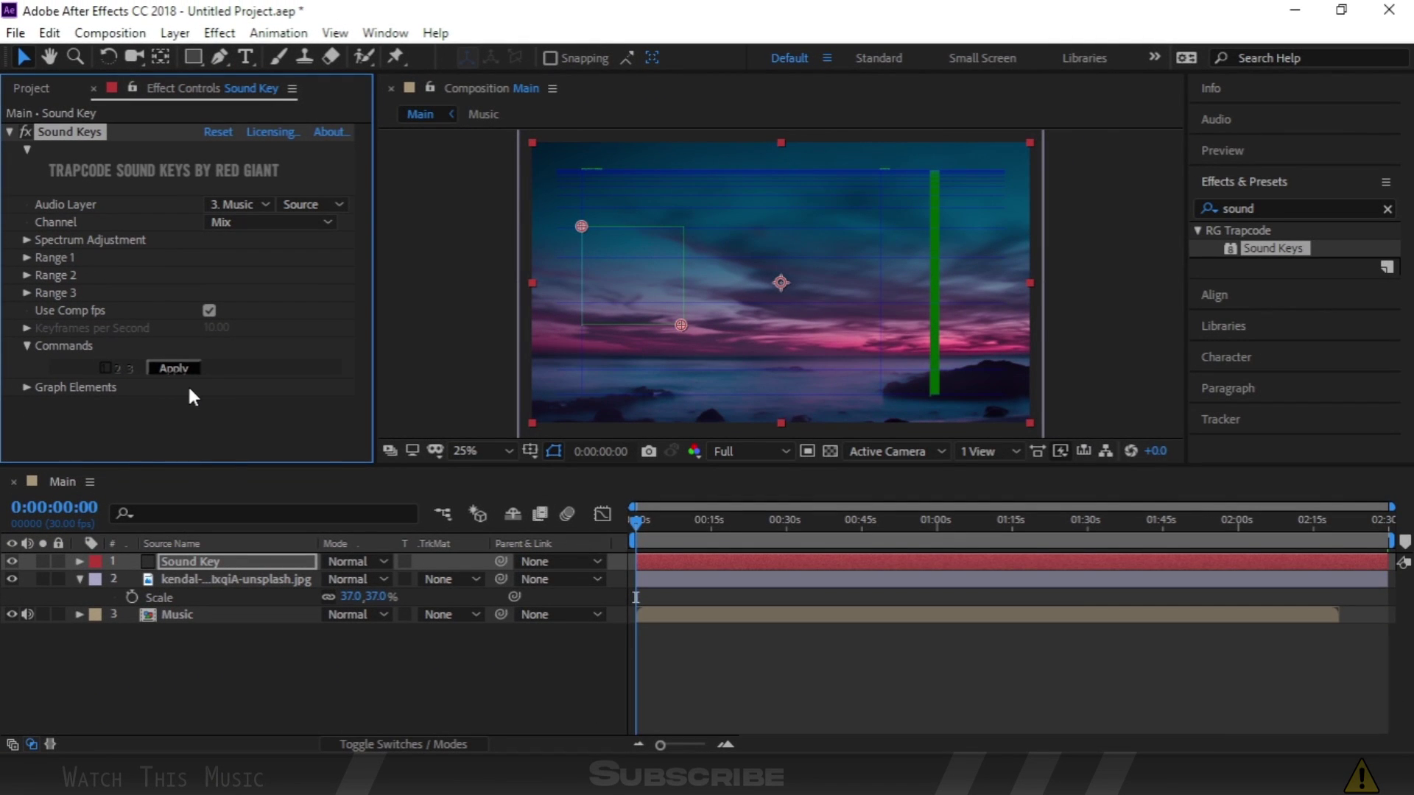
{"action": "left_click", "coordinate": [184, 366]}
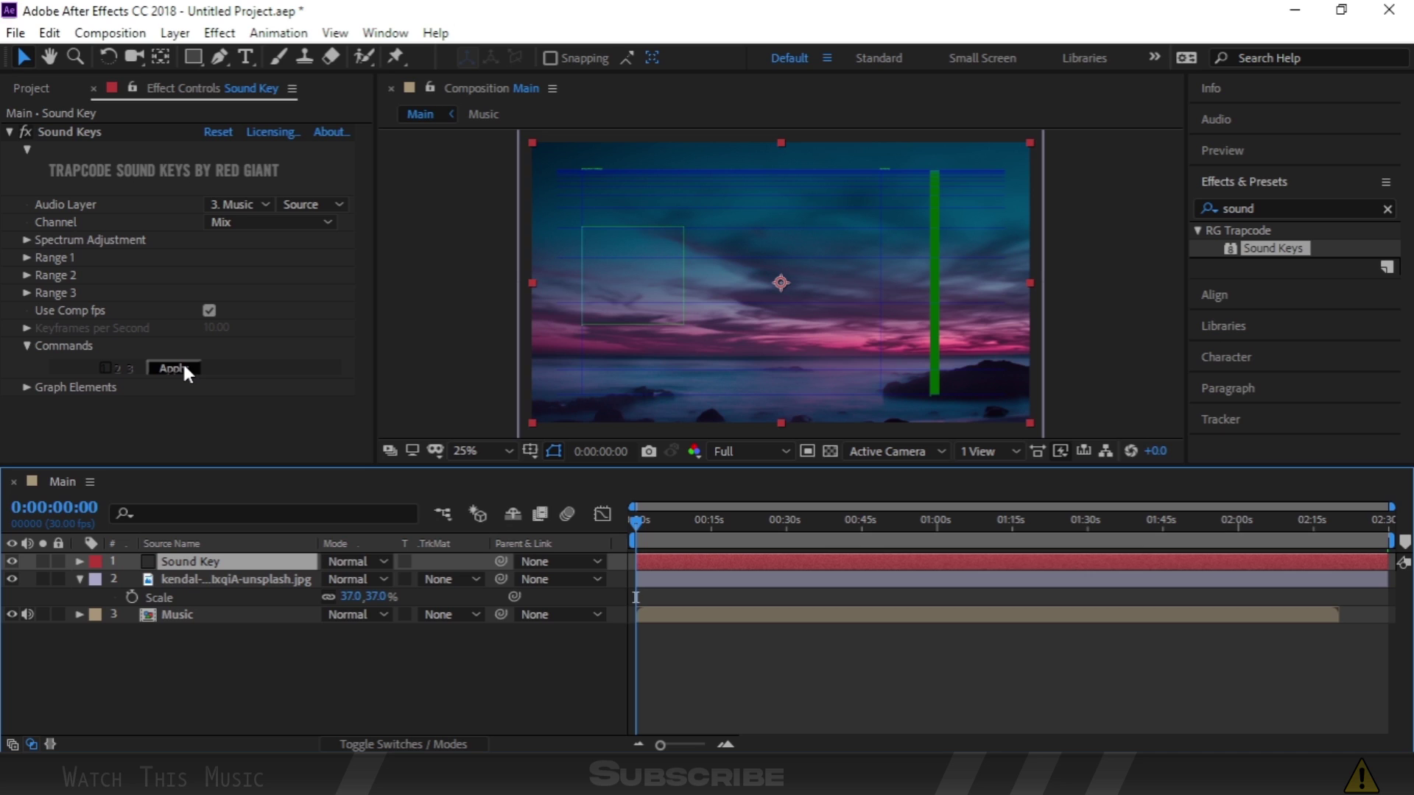
{"action": "left_click", "coordinate": [25, 257]}
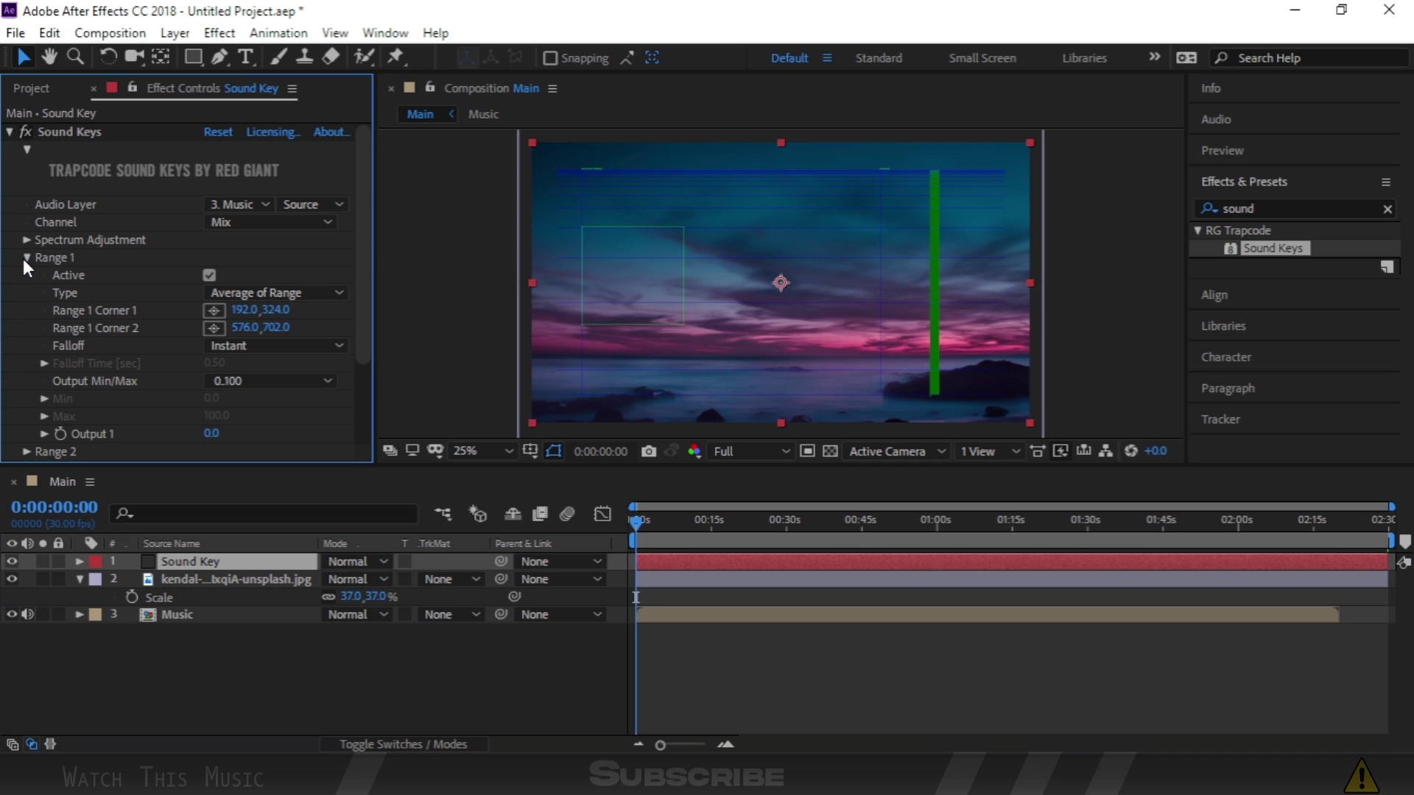
At 0:00:13:19, fit Range 1's corners to 312,104 and 456,618 around the tall peak.
{"action": "scroll", "coordinate": [269, 329], "scroll_direction": "down", "scroll_amount": 2}
{"action": "scroll", "coordinate": [269, 330], "scroll_direction": "down", "scroll_amount": 2}
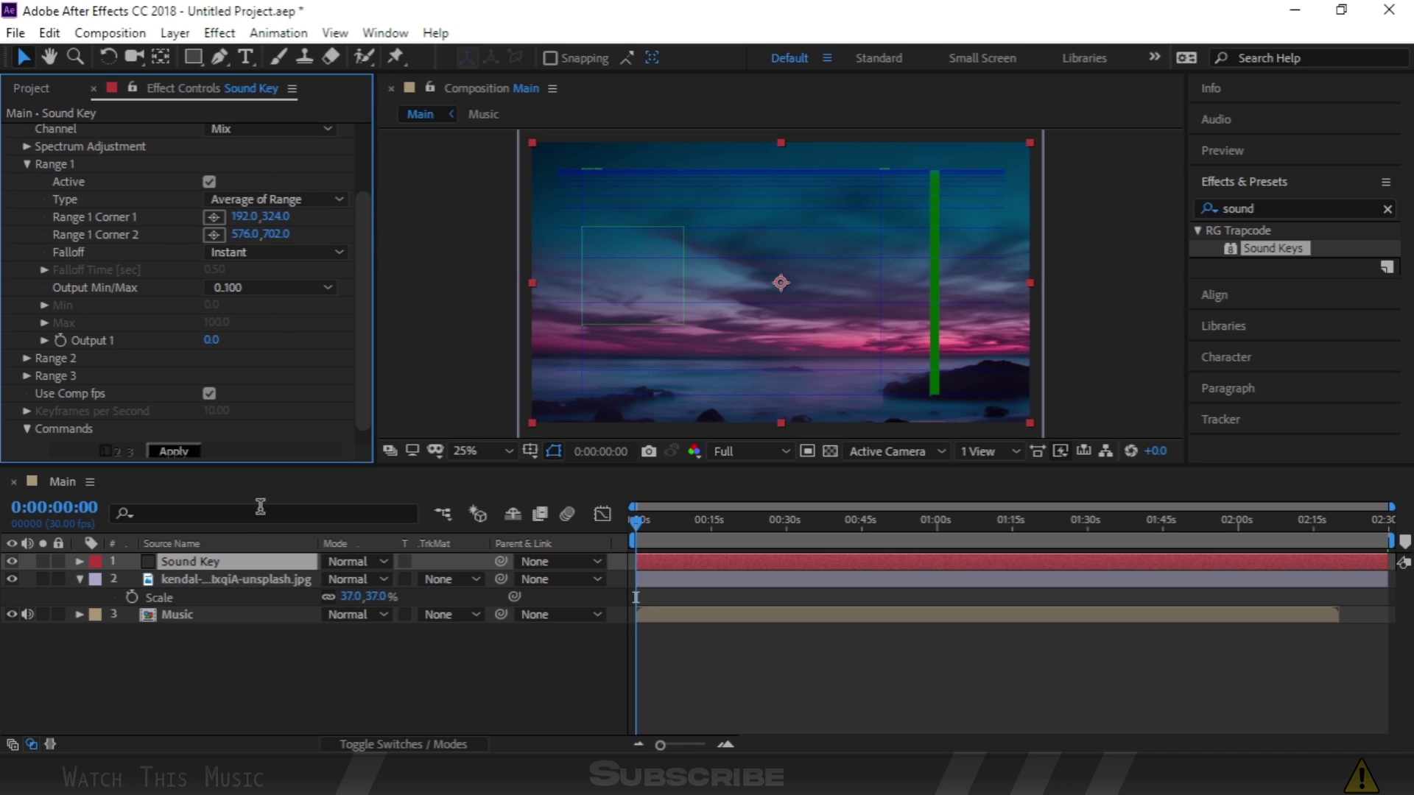
{"action": "left_click", "coordinate": [244, 565]}
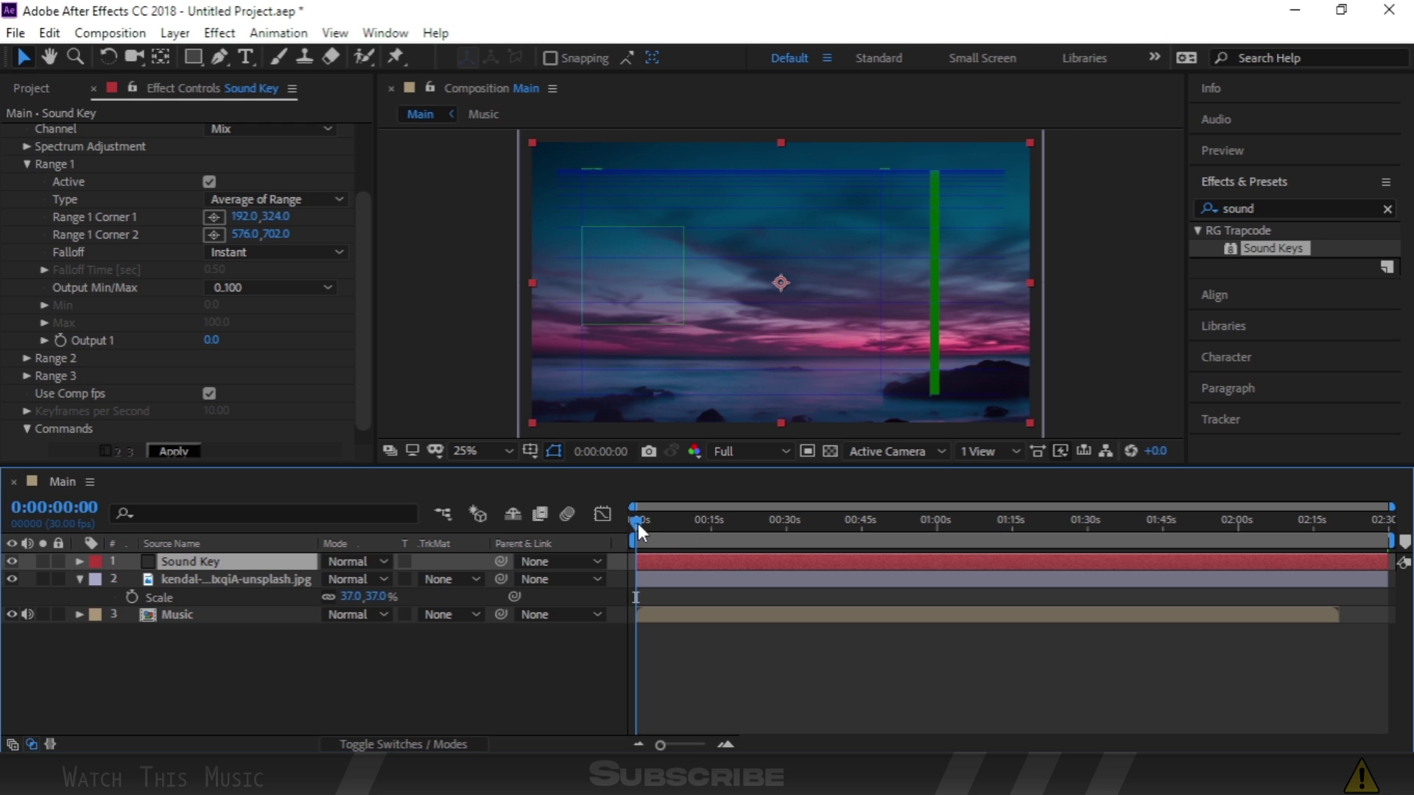
{"action": "left_click_drag", "start_coordinate": [638, 524], "coordinate": [705, 522]}
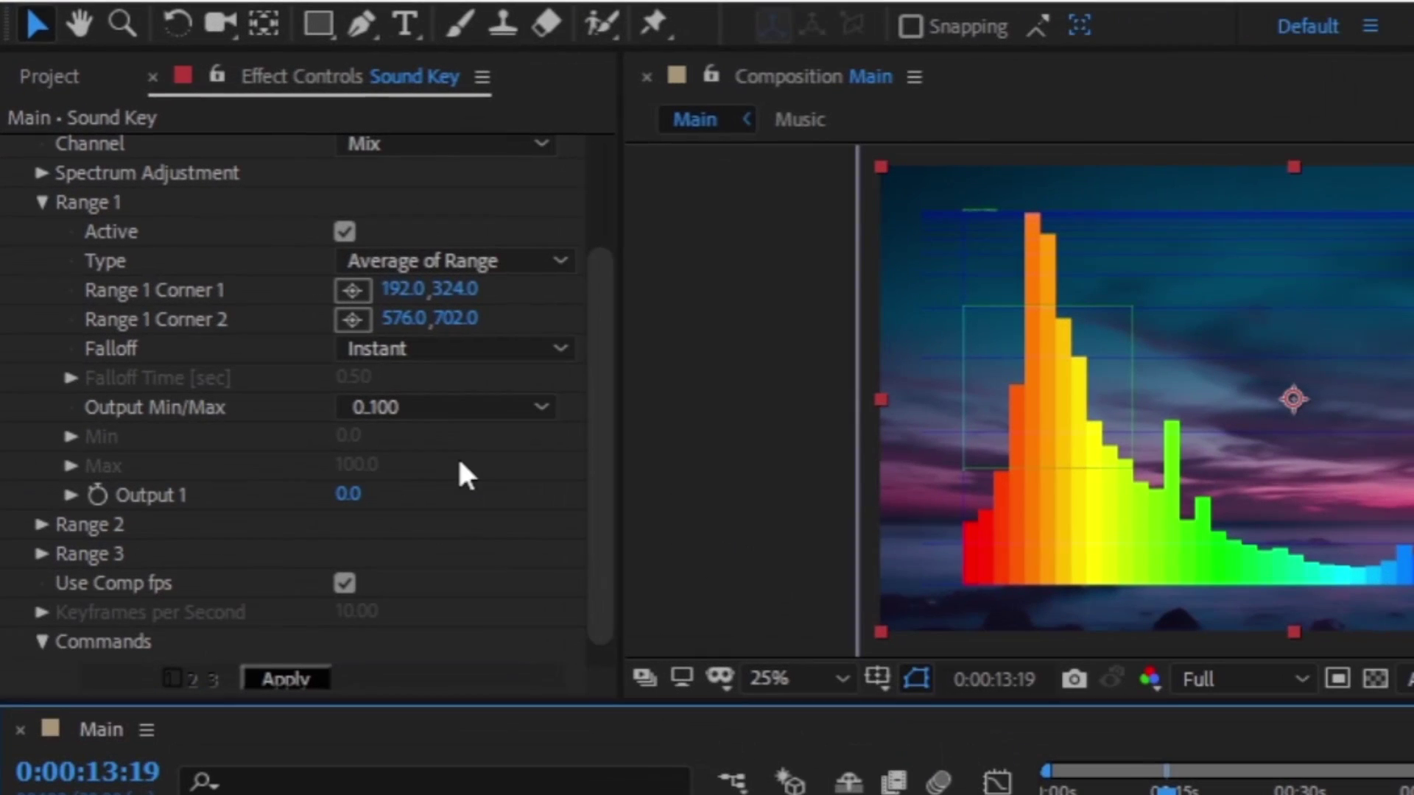
{"action": "left_click_drag", "start_coordinate": [410, 318], "coordinate": [368, 318]}
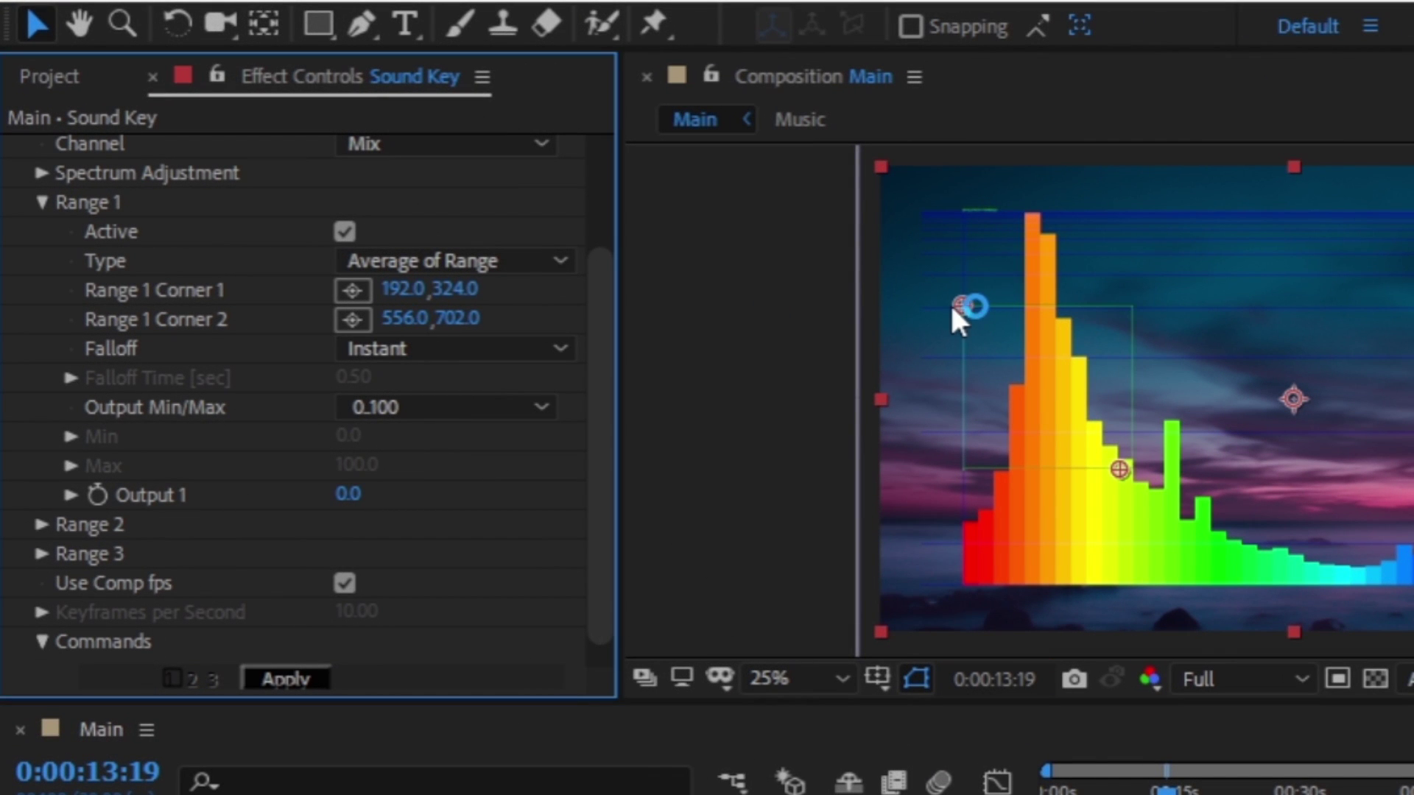
{"action": "left_click_drag", "start_coordinate": [953, 303], "coordinate": [1015, 211]}
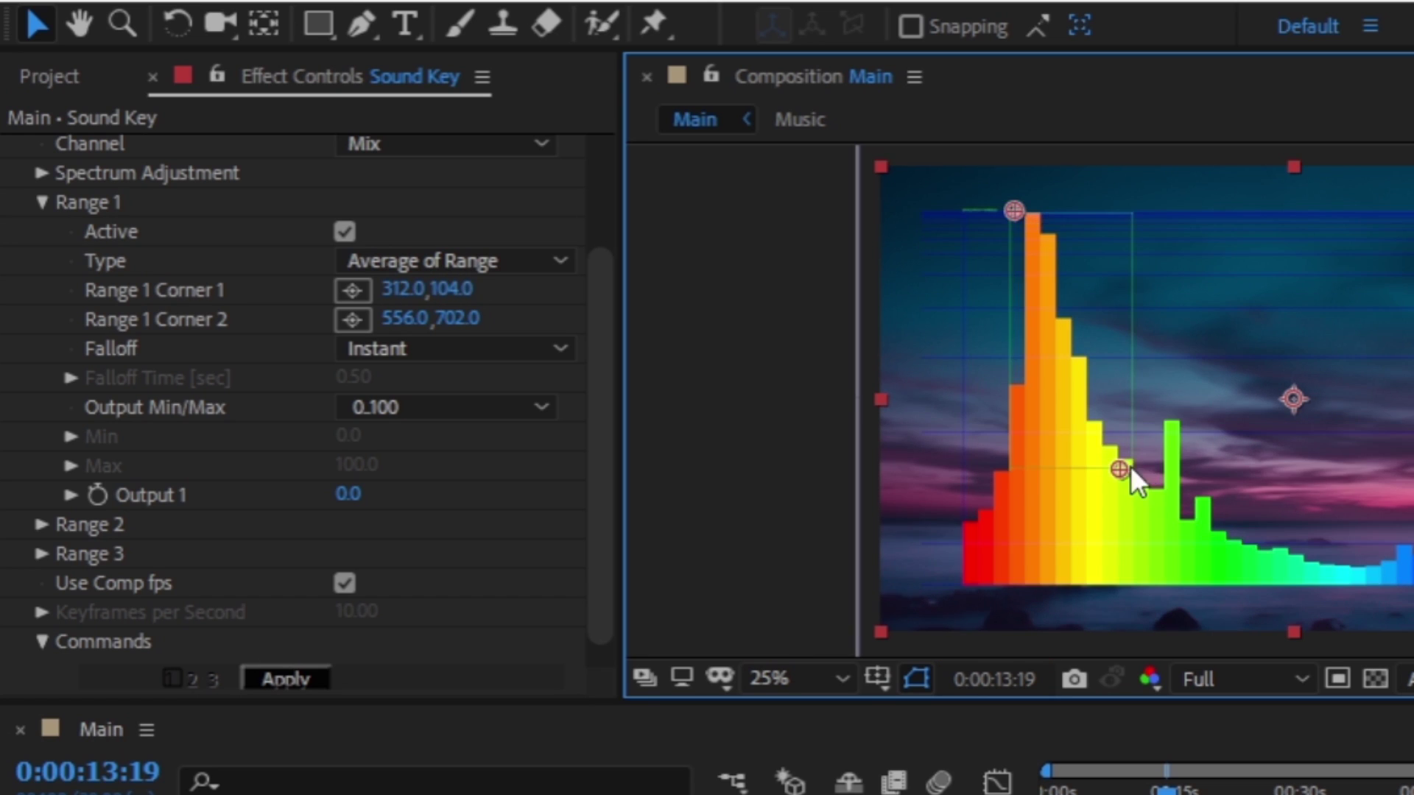
{"action": "left_click_drag", "start_coordinate": [1130, 468], "coordinate": [1081, 430]}
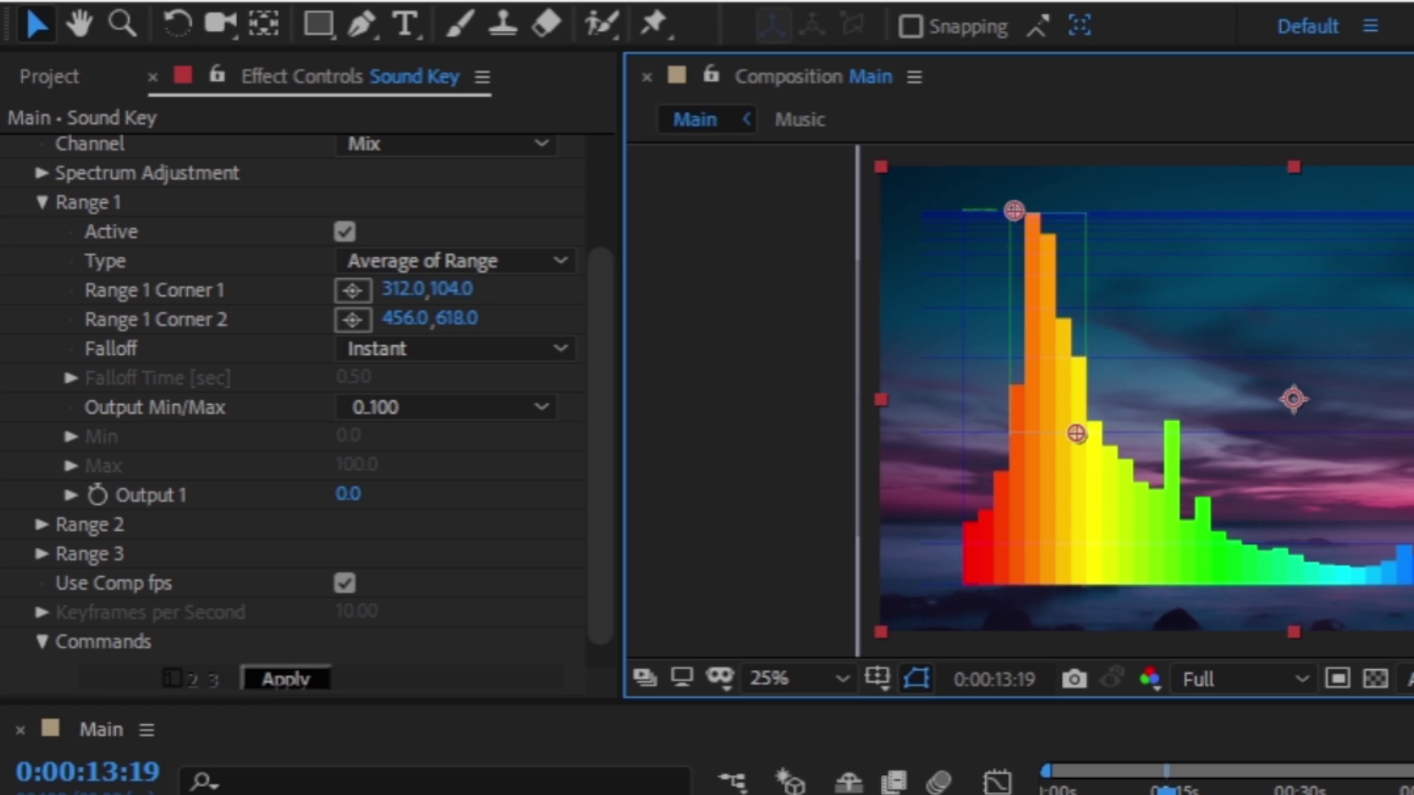
Apply Range 1 to generate Output 1 keyframes and set its falloff to Linear, 0.50 sec.
{"action": "left_click", "coordinate": [286, 681]}
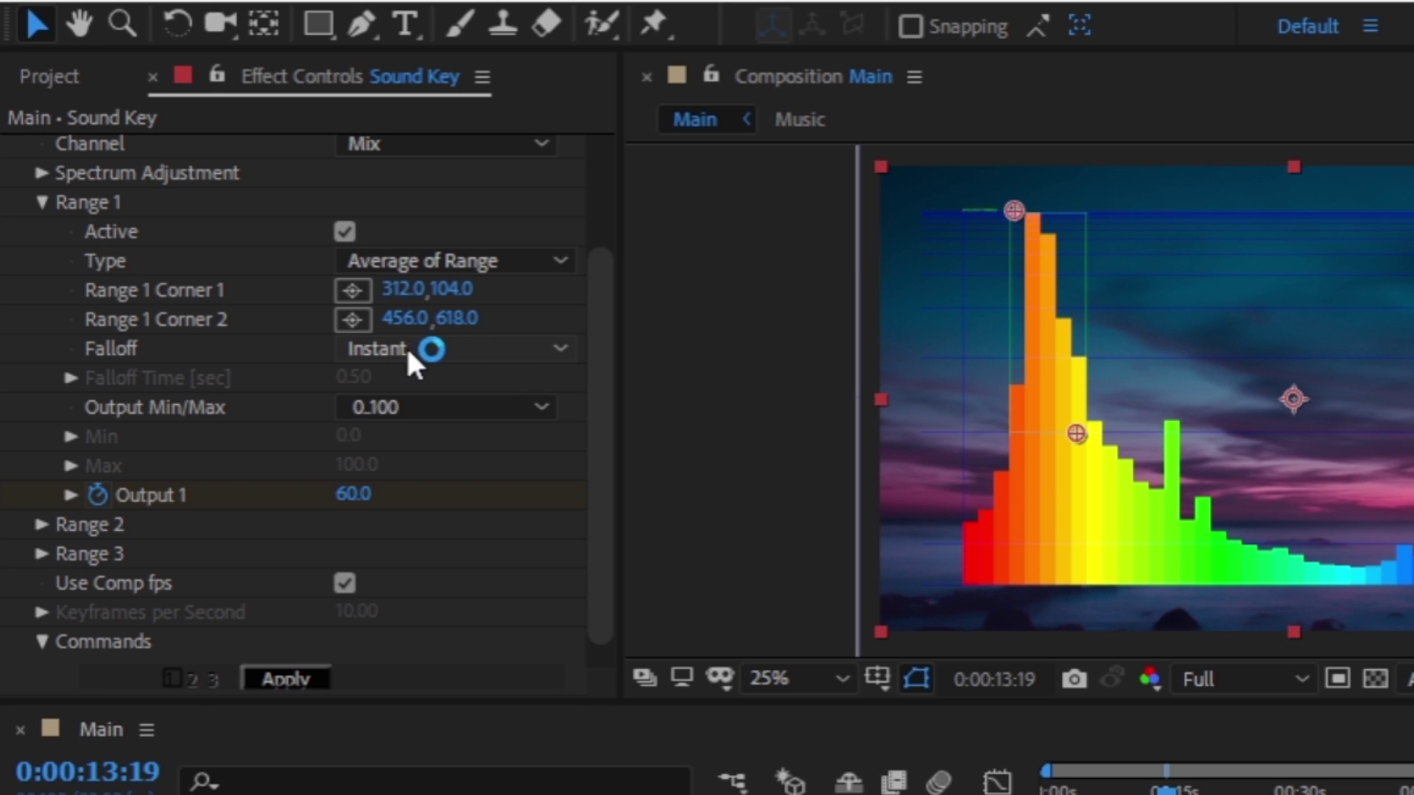
{"action": "left_click", "coordinate": [458, 355]}
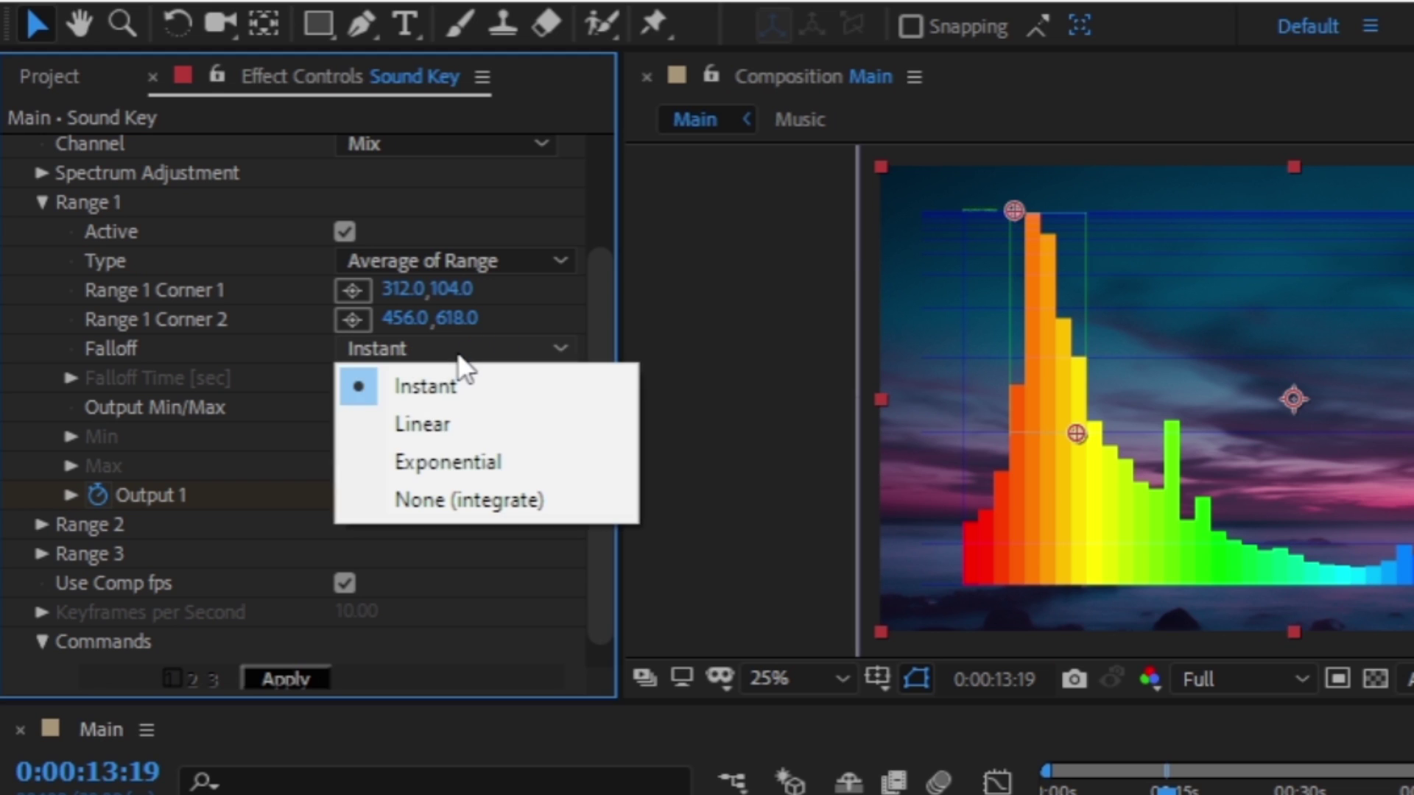
{"action": "left_click", "coordinate": [442, 433]}
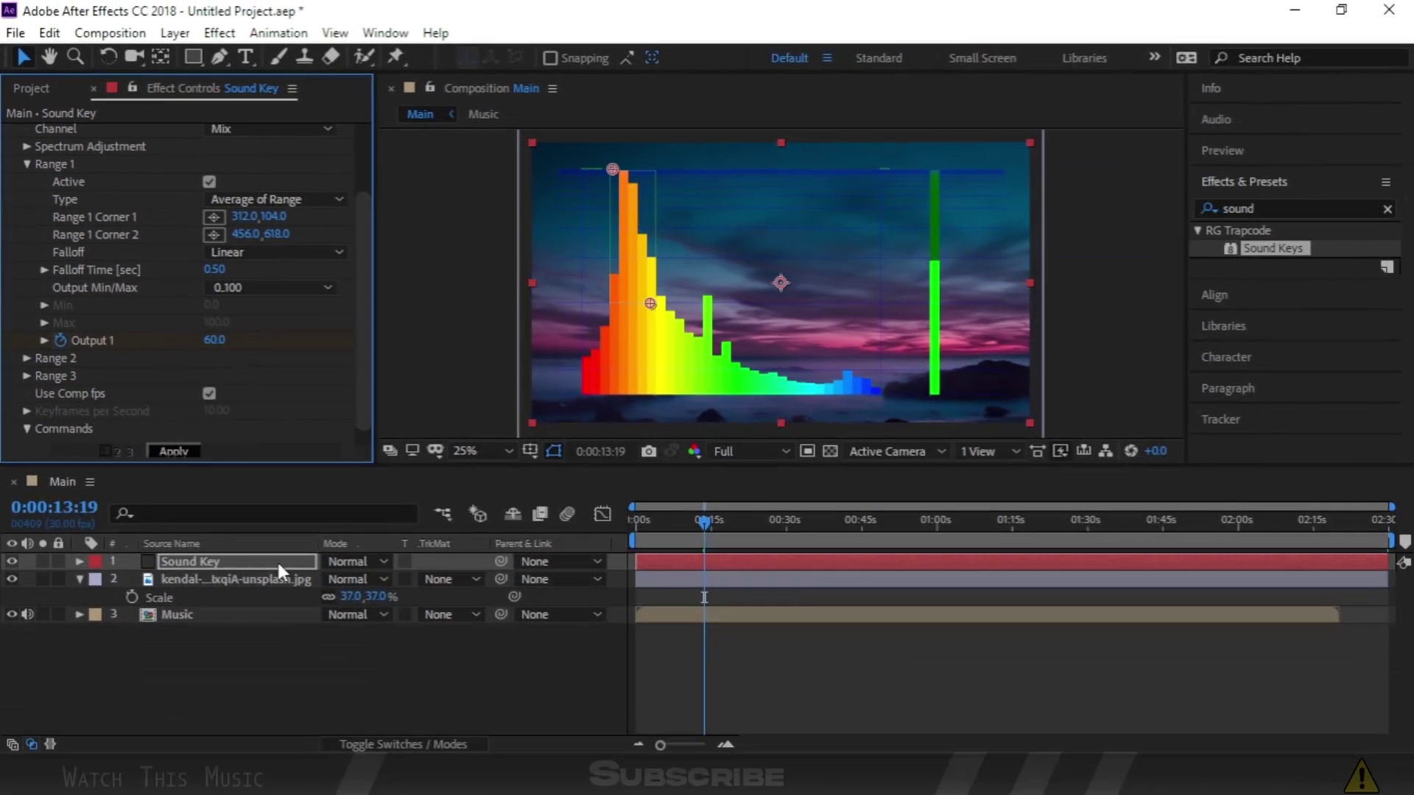
{"action": "left_click", "coordinate": [277, 562]}
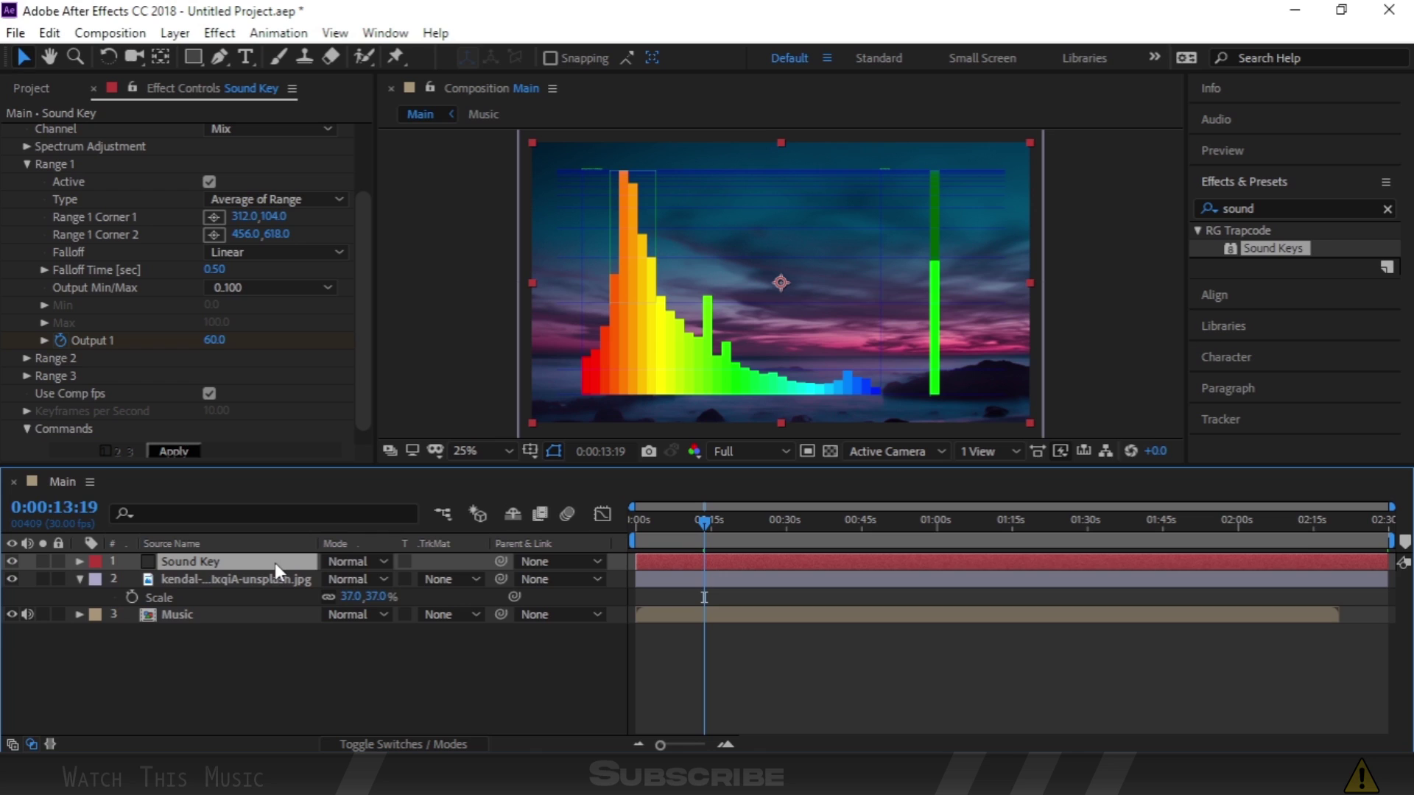
Pick-whip the kendal photo's Scale expression to the Sound Key layer's Output 1.
{"action": "key", "text": "u"}
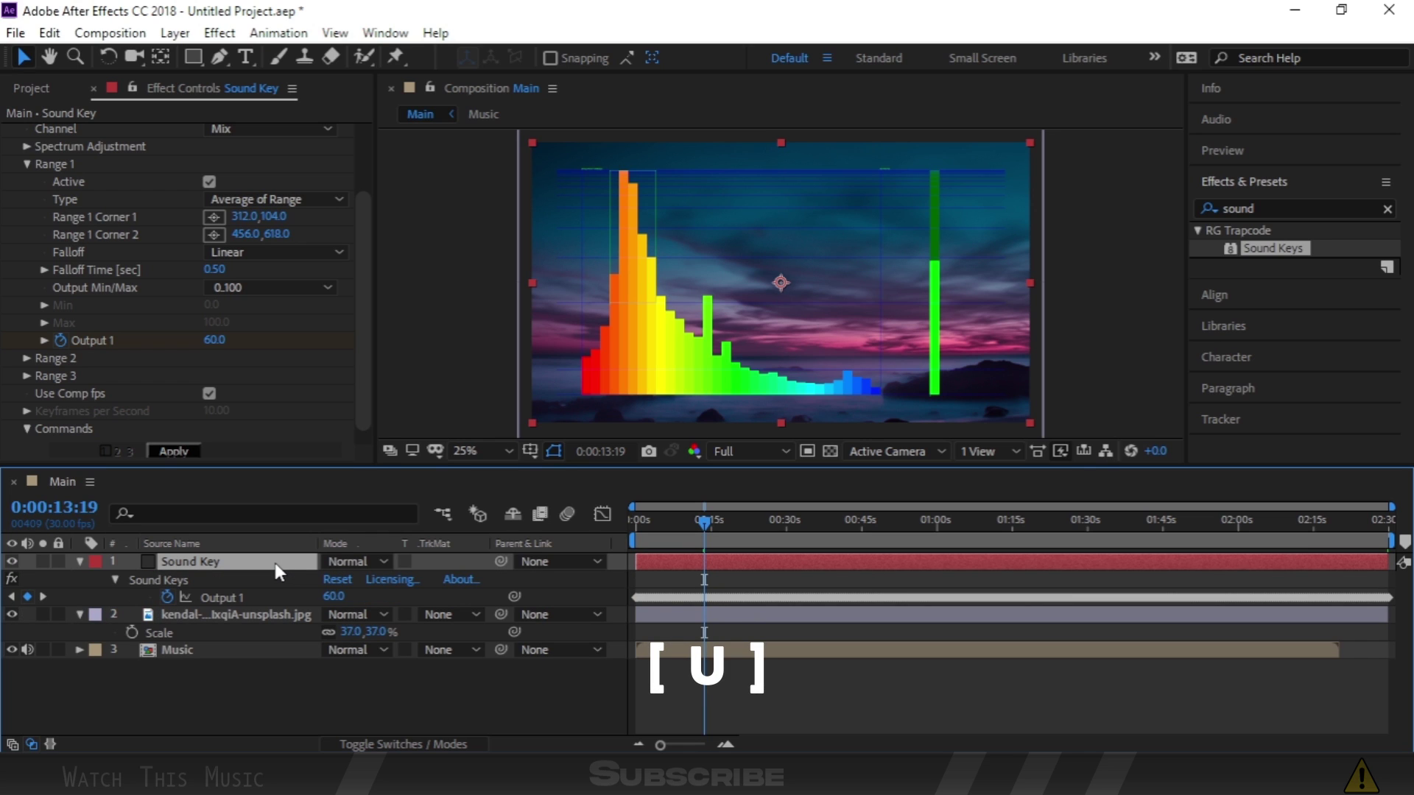
{"action": "left_click", "coordinate": [245, 614]}
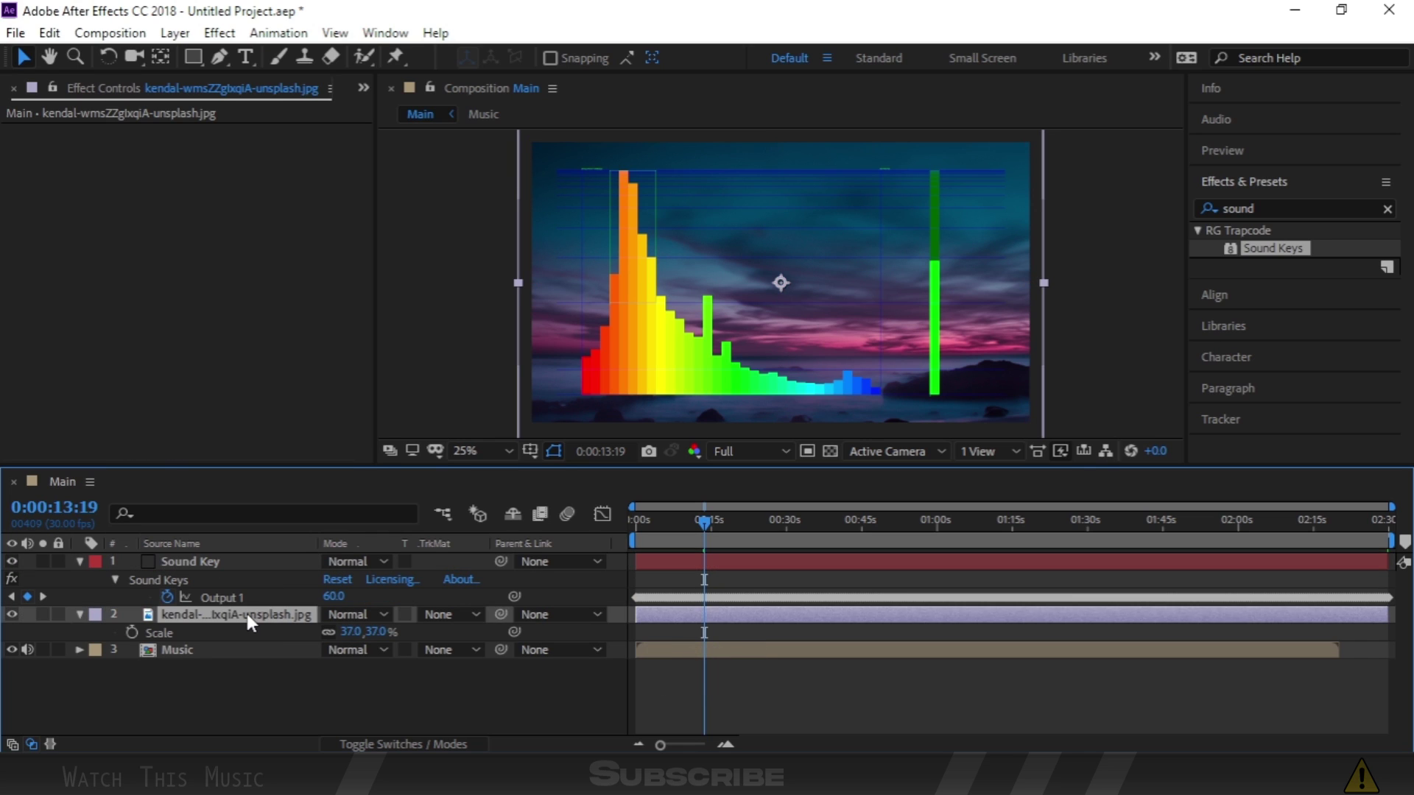
{"action": "key", "text": "s"}
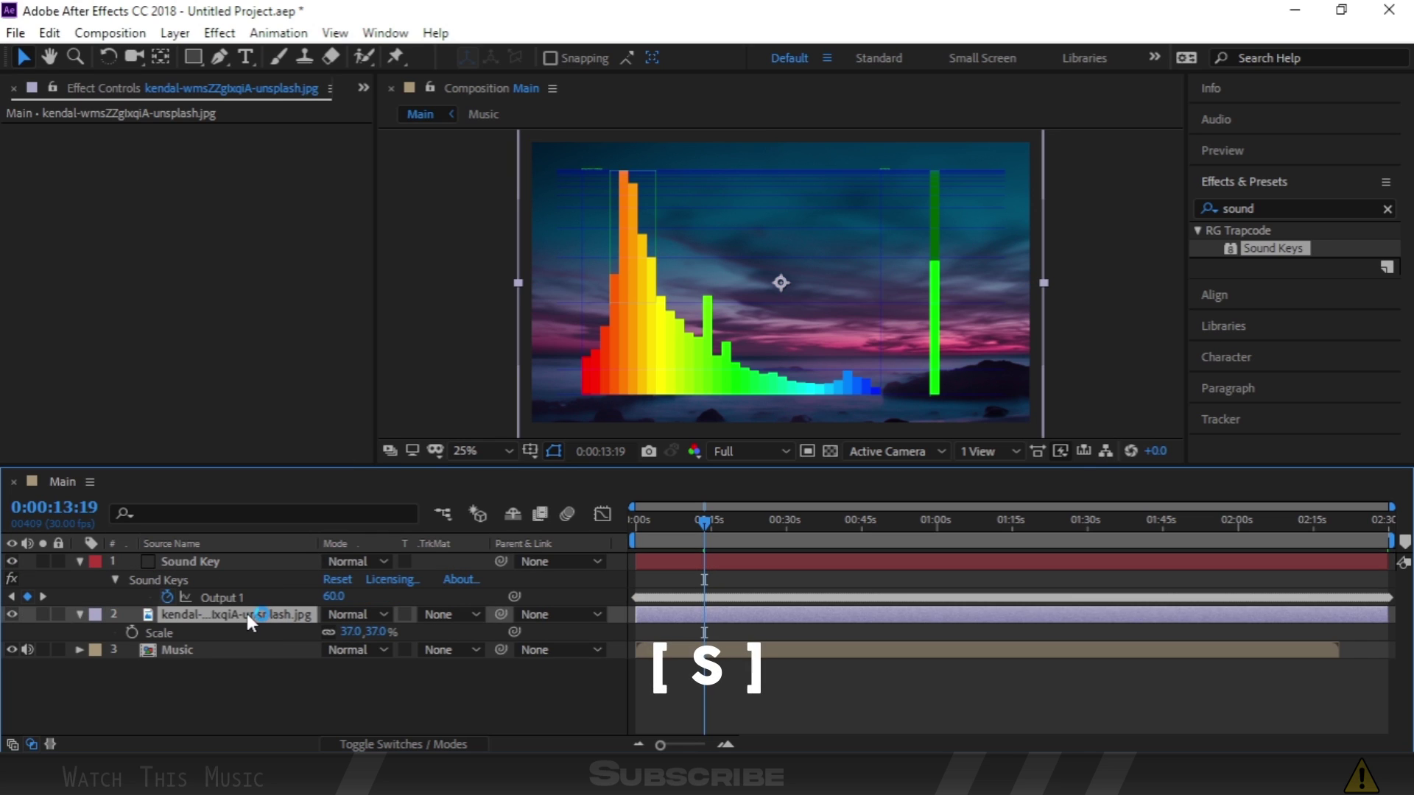
{"action": "left_click", "coordinate": [133, 635], "text": "alt"}
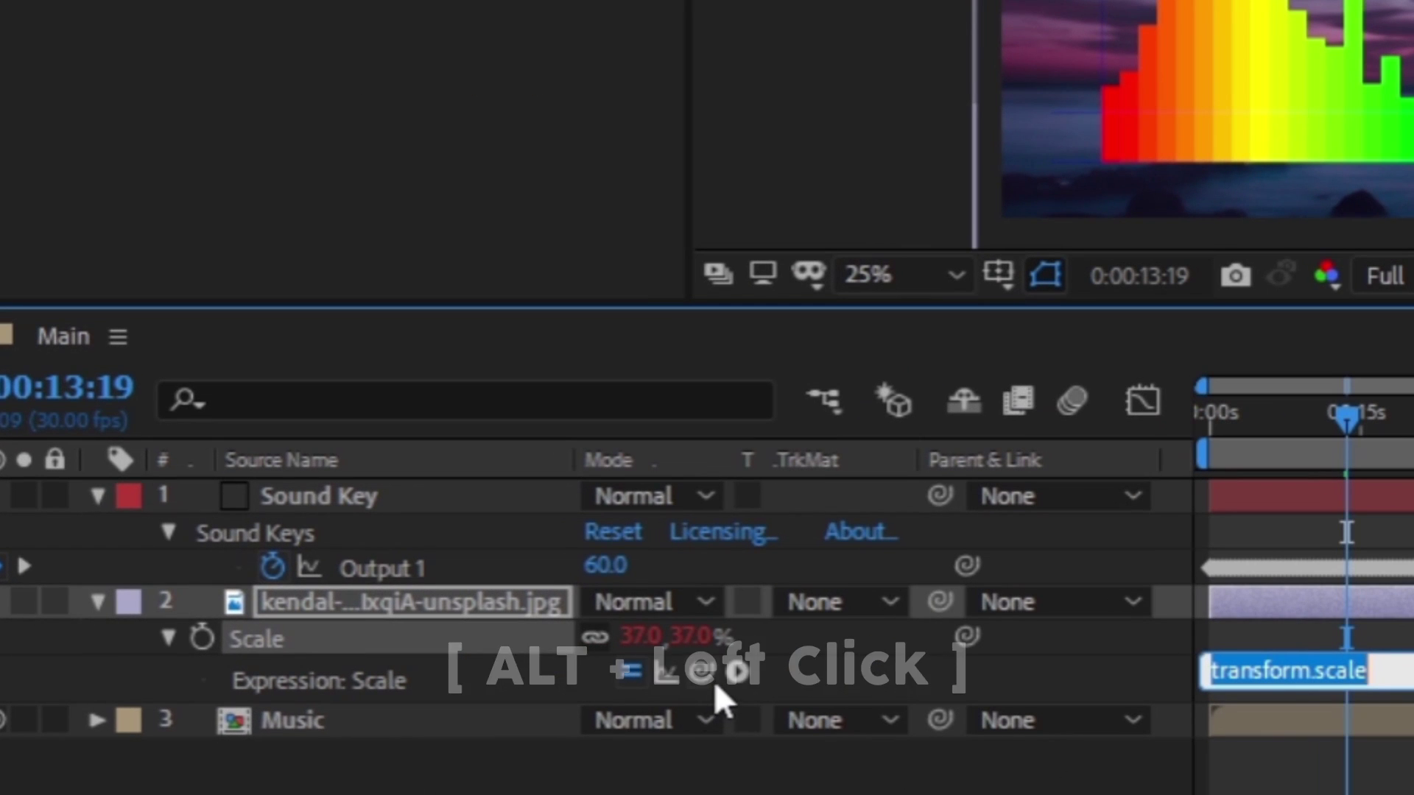
{"action": "left_click_drag", "start_coordinate": [381, 649], "coordinate": [259, 604]}
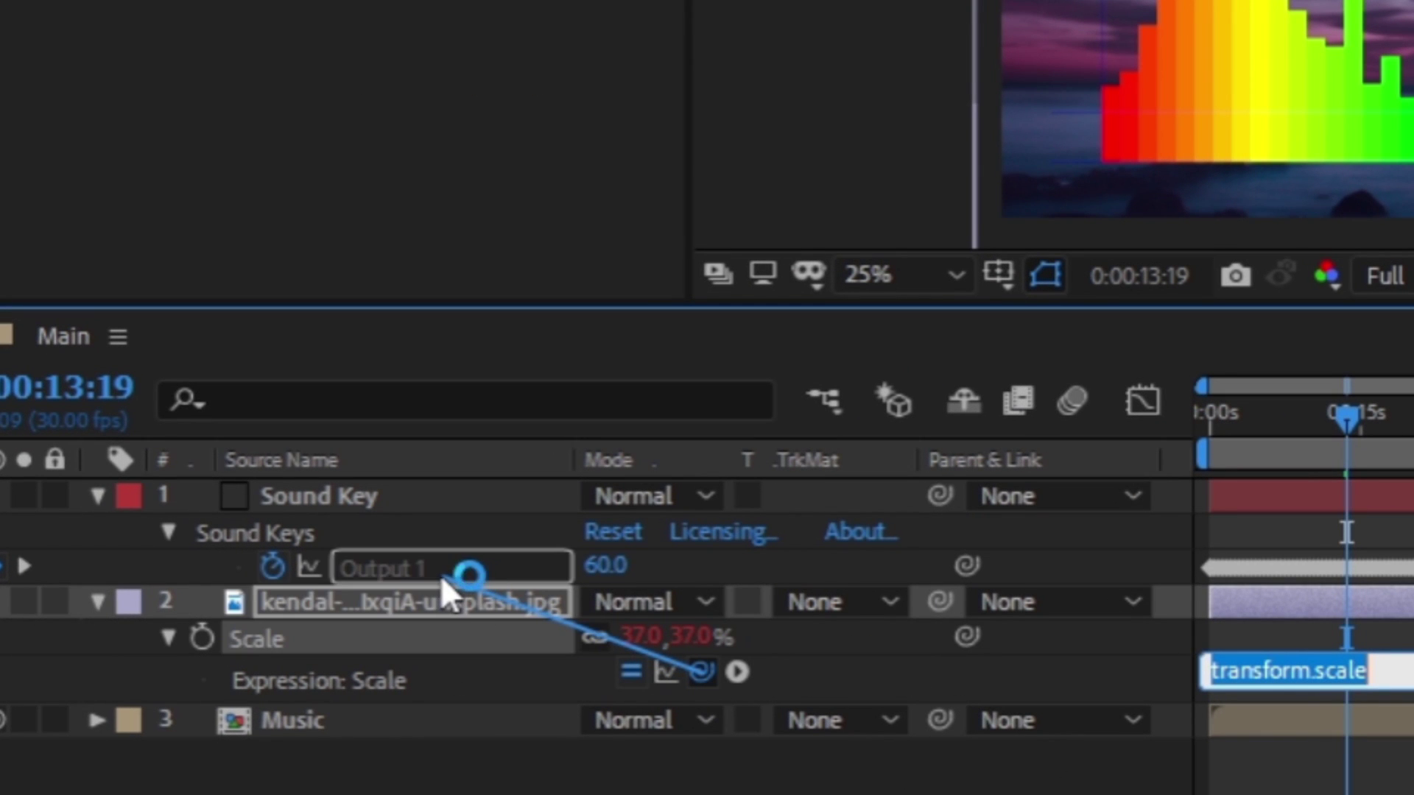
{"action": "left_click_drag", "start_coordinate": [440, 576], "coordinate": [441, 576]}
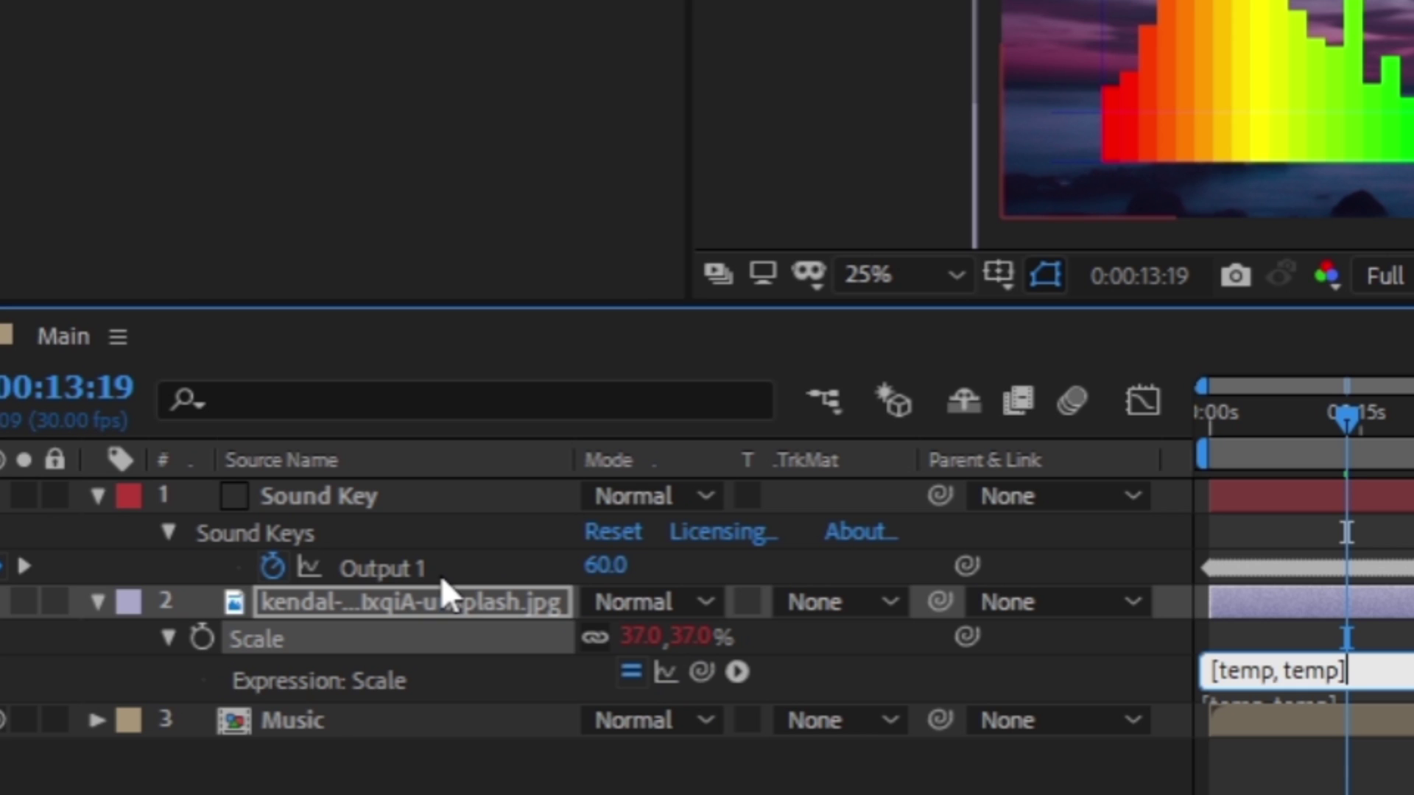
{"action": "left_click", "coordinate": [564, 688]}
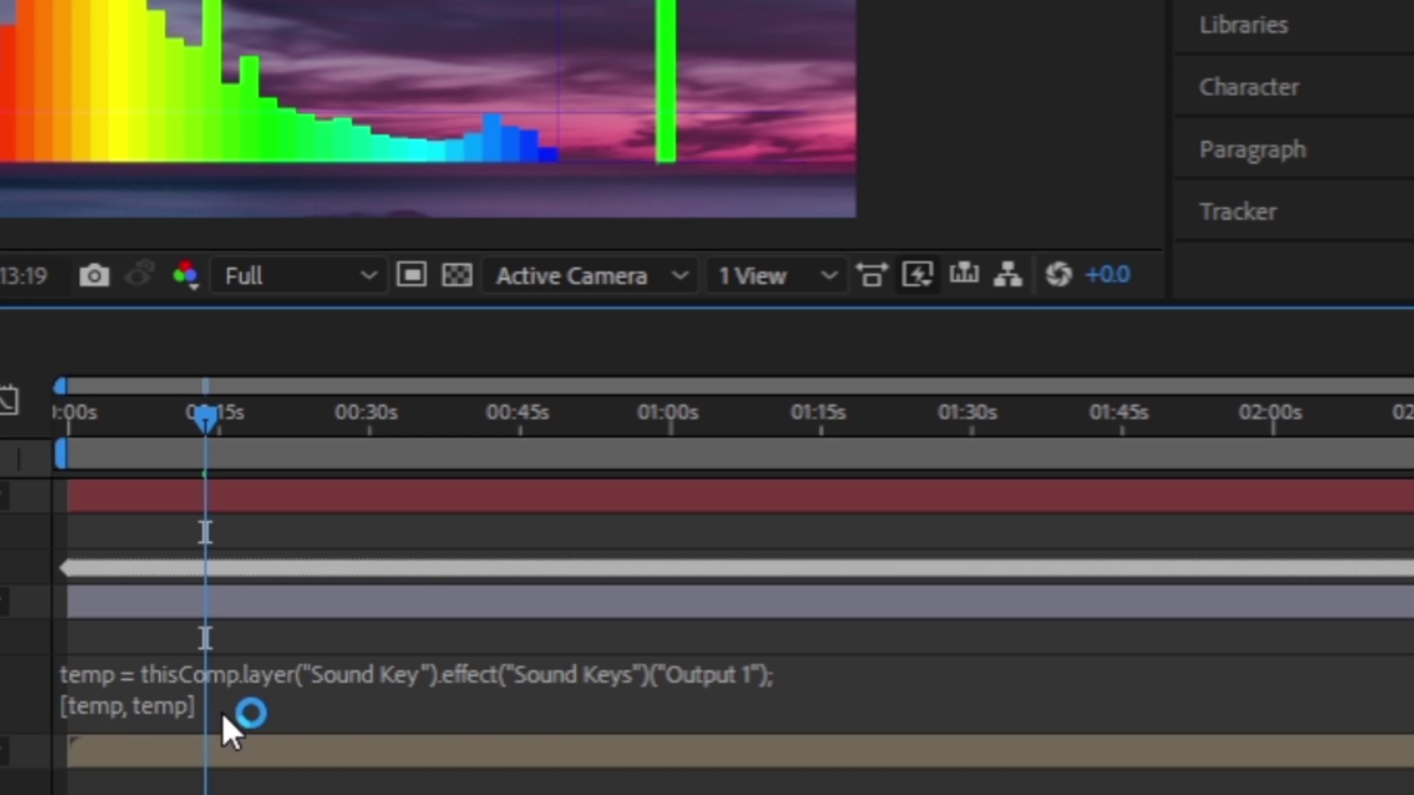
Append /30 to line 1 and +[60,60] after [temp, temp] in the Scale expression.
{"action": "left_click", "coordinate": [537, 701]}
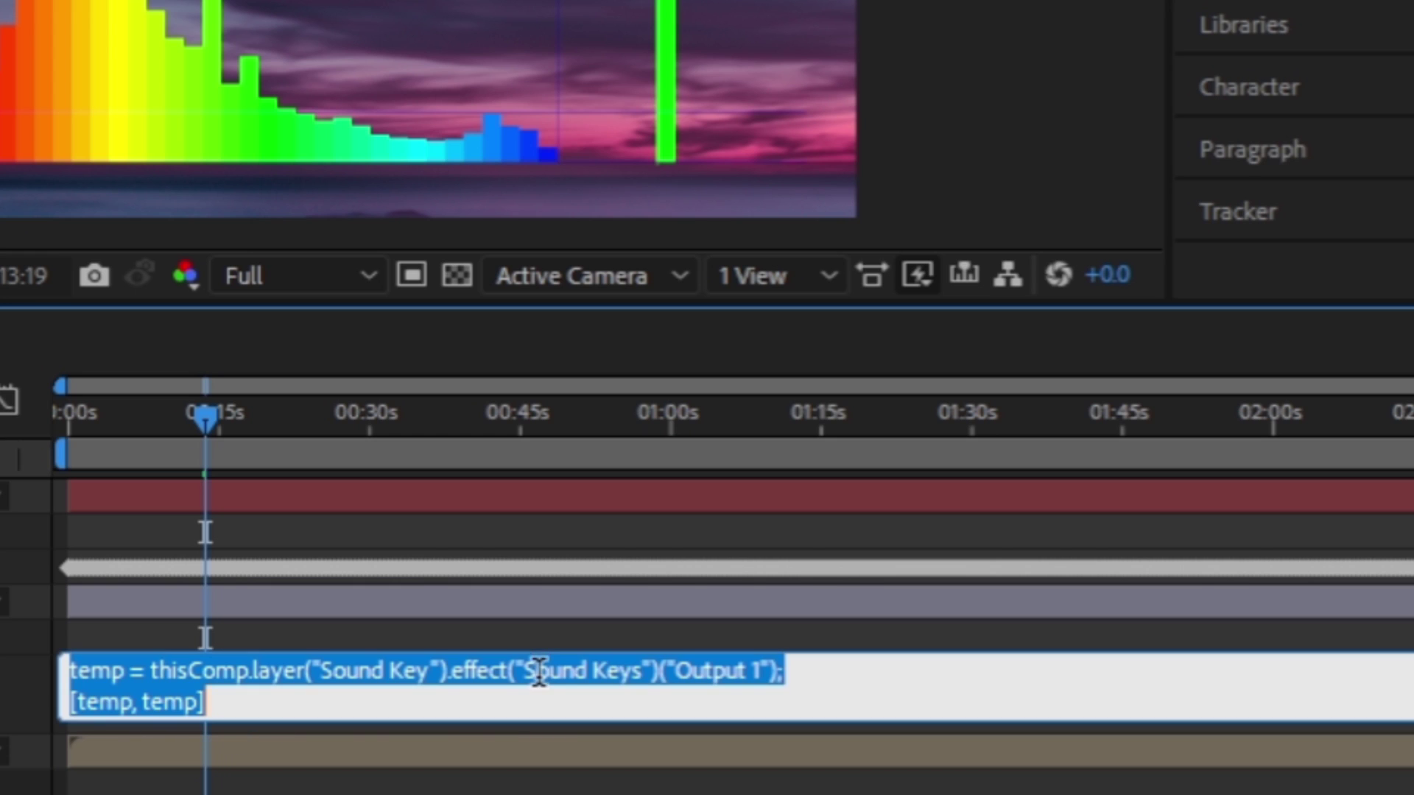
{"action": "left_click", "coordinate": [779, 672]}
{"action": "type", "text": ";"}
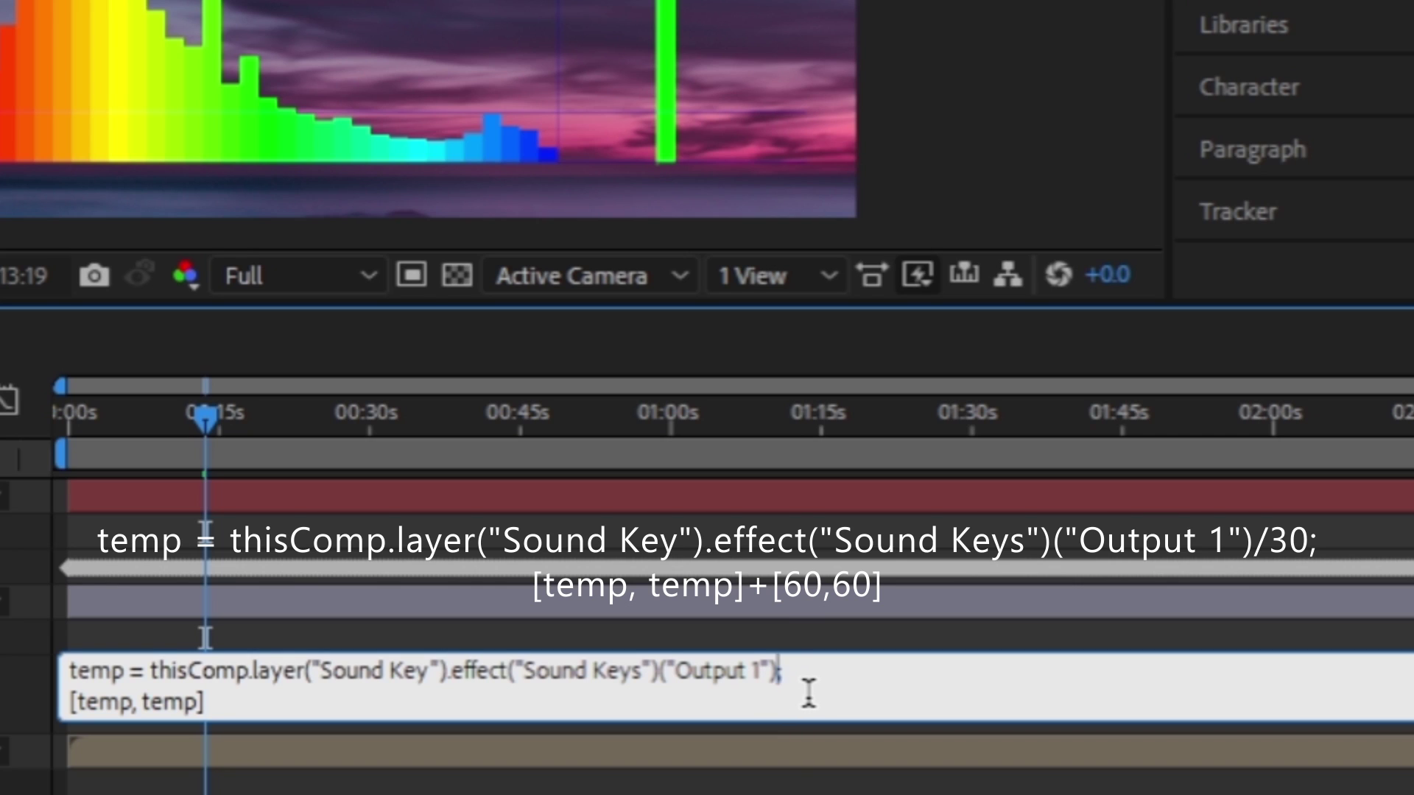
{"action": "type", "text": "/30"}
{"action": "left_click", "coordinate": [428, 701]}
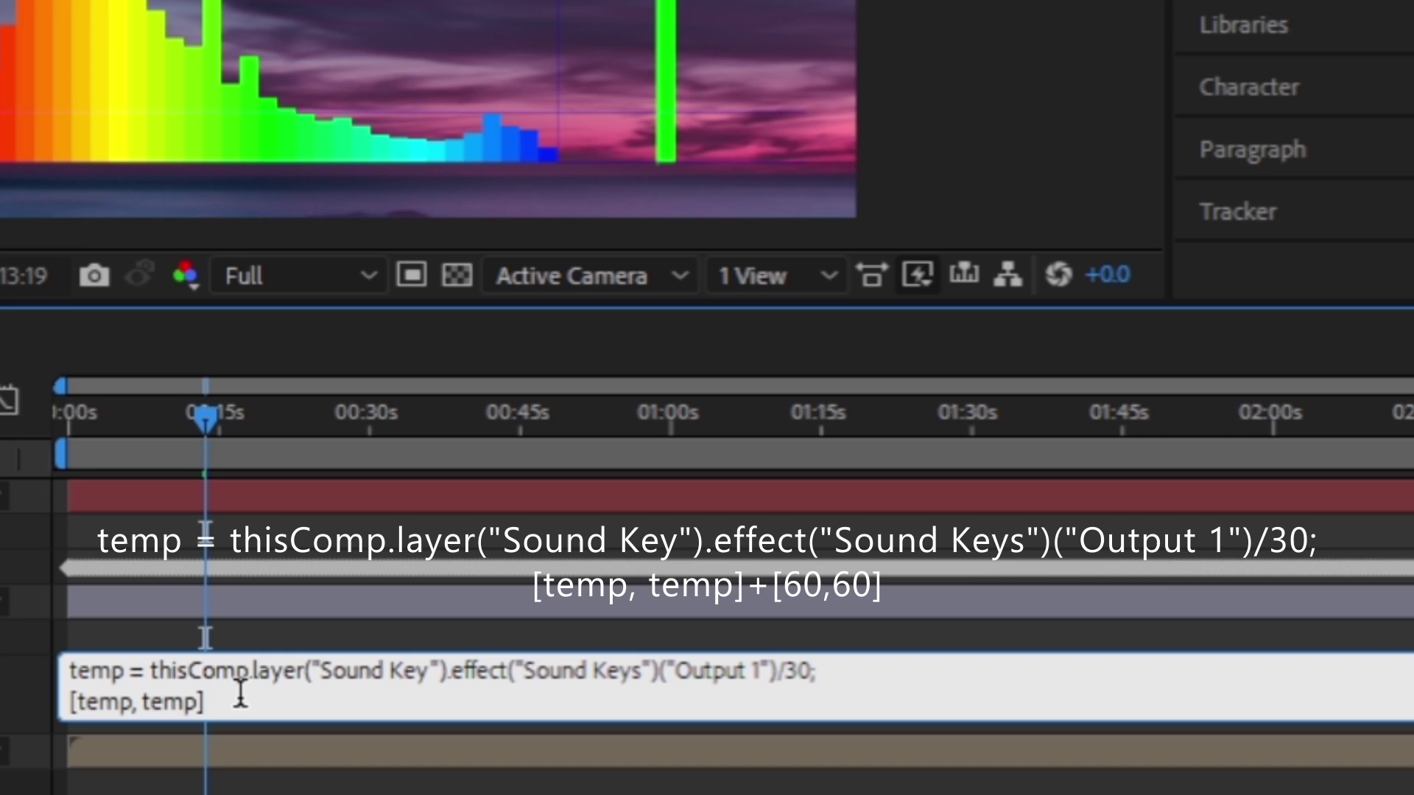
{"action": "type", "text": "+[10"}
{"action": "key", "text": "BackSpace"}
{"action": "key", "text": "BackSpace"}
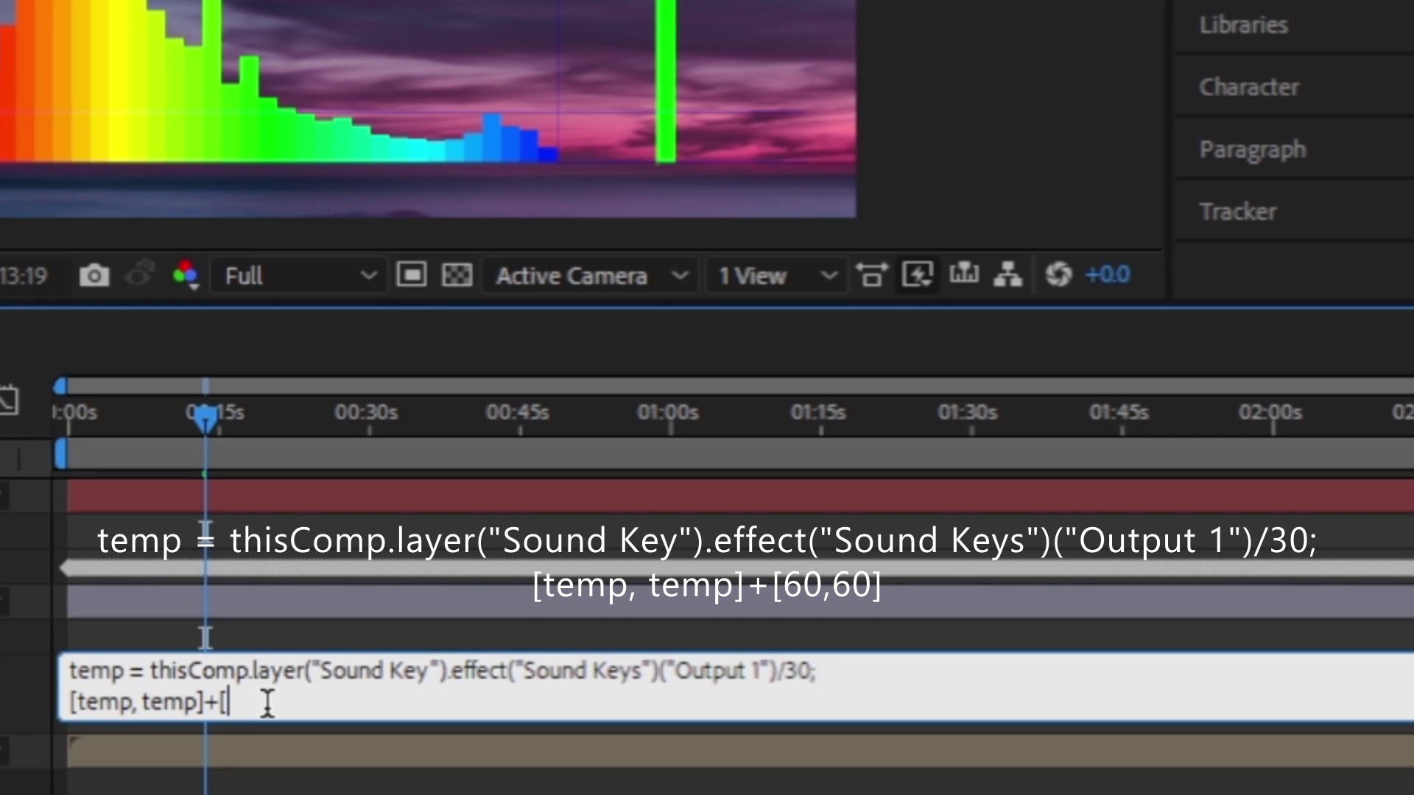
{"action": "type", "text": "60,60"}
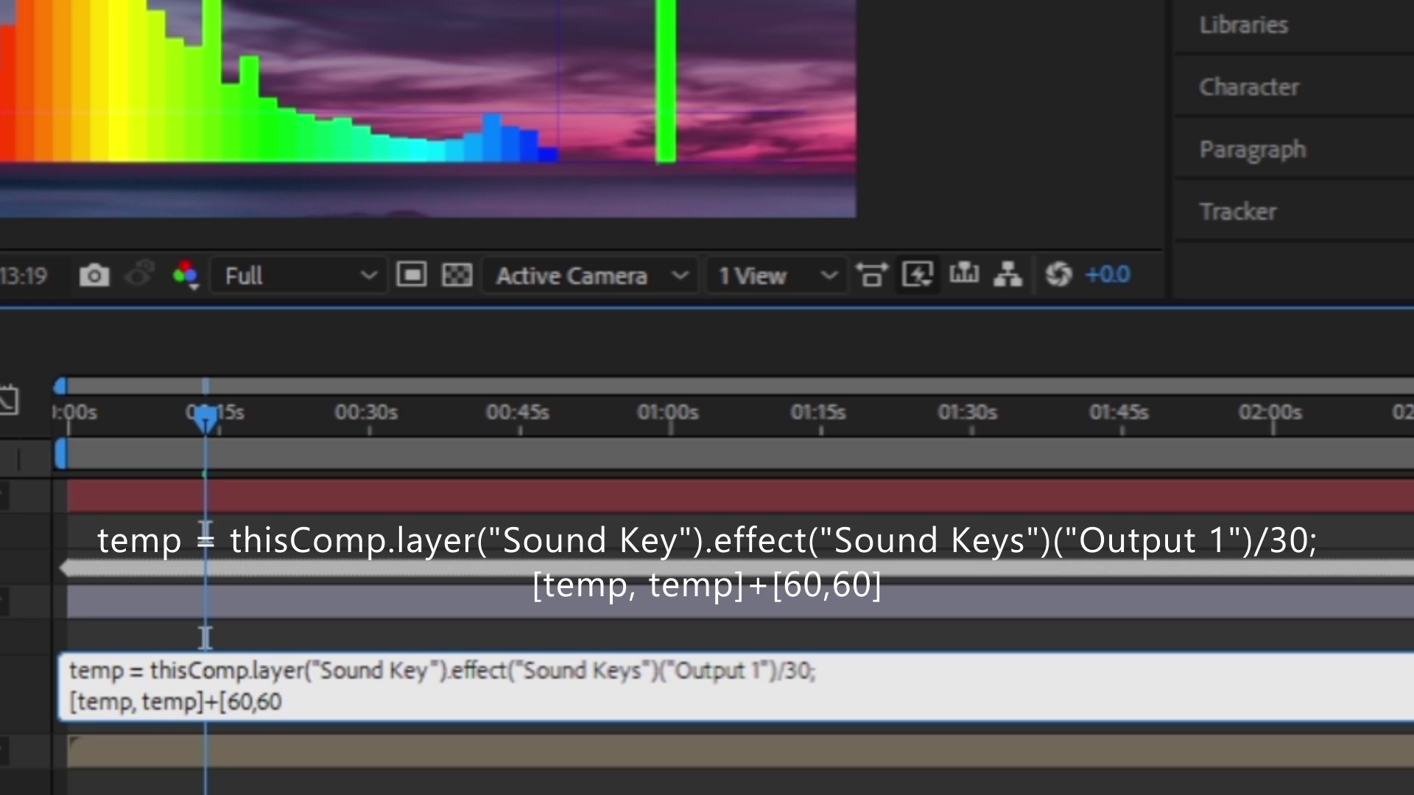
{"action": "type", "text": "]"}
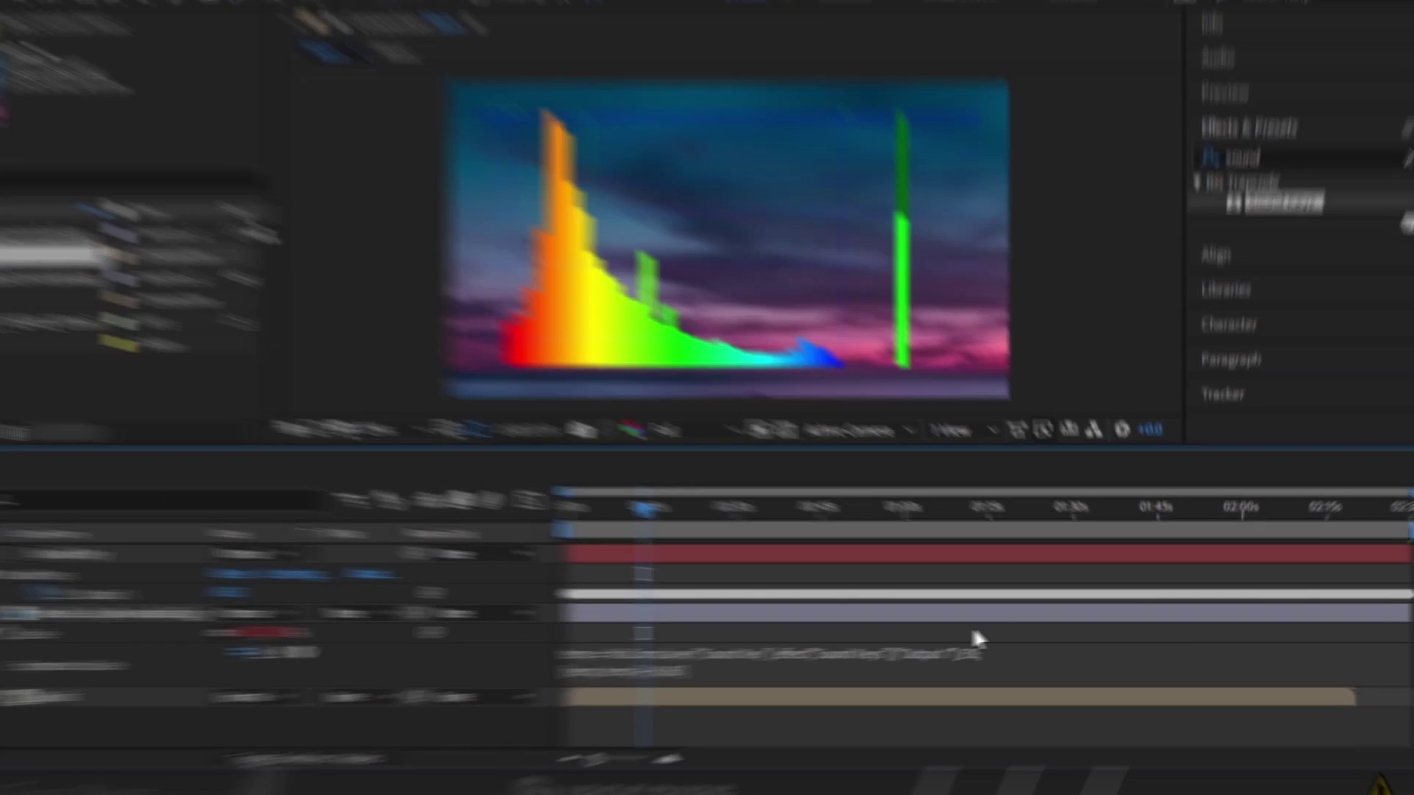
{"action": "left_click", "coordinate": [789, 626]}
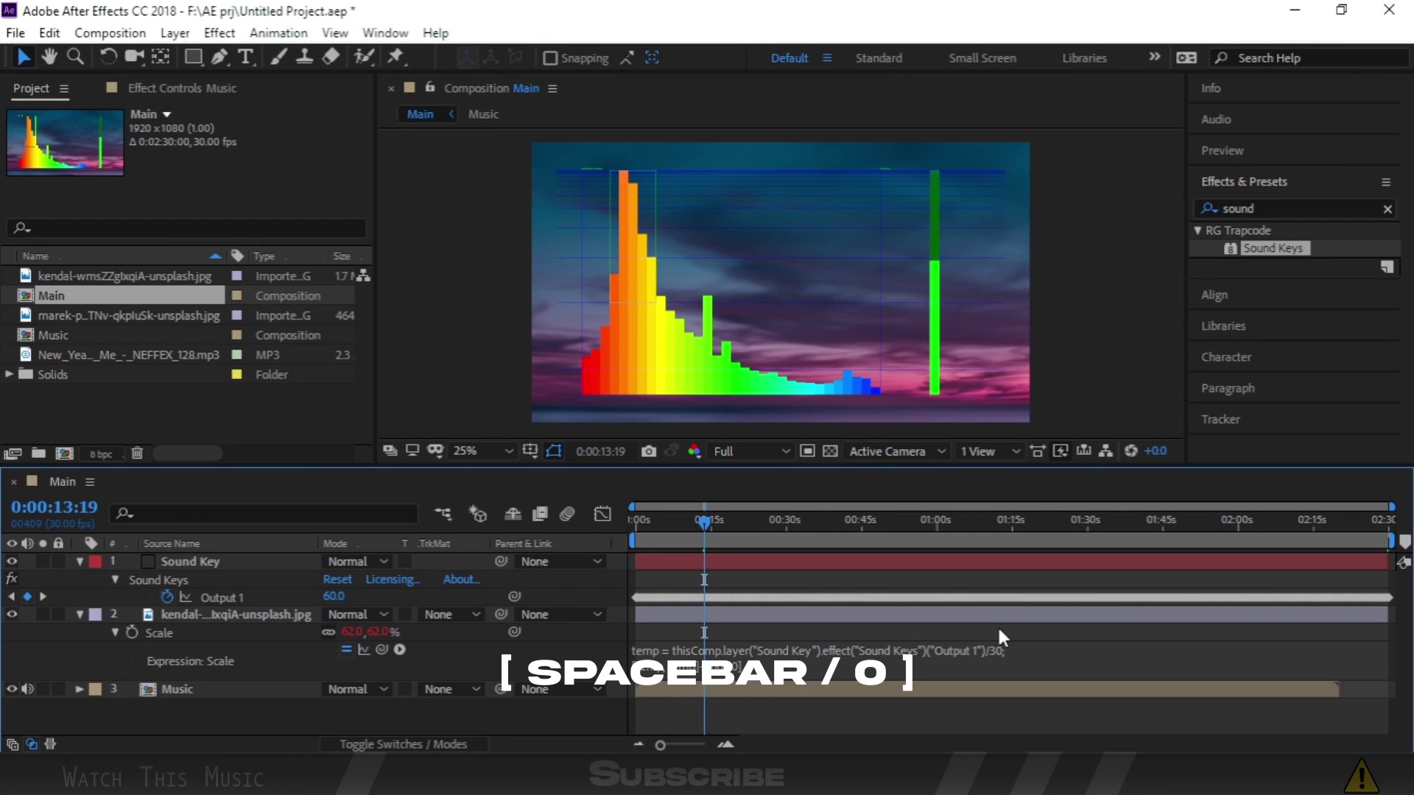
Hide the Sound Key spectrum layer and set the viewer preview resolution to Quarter.
{"action": "left_click", "coordinate": [12, 562]}
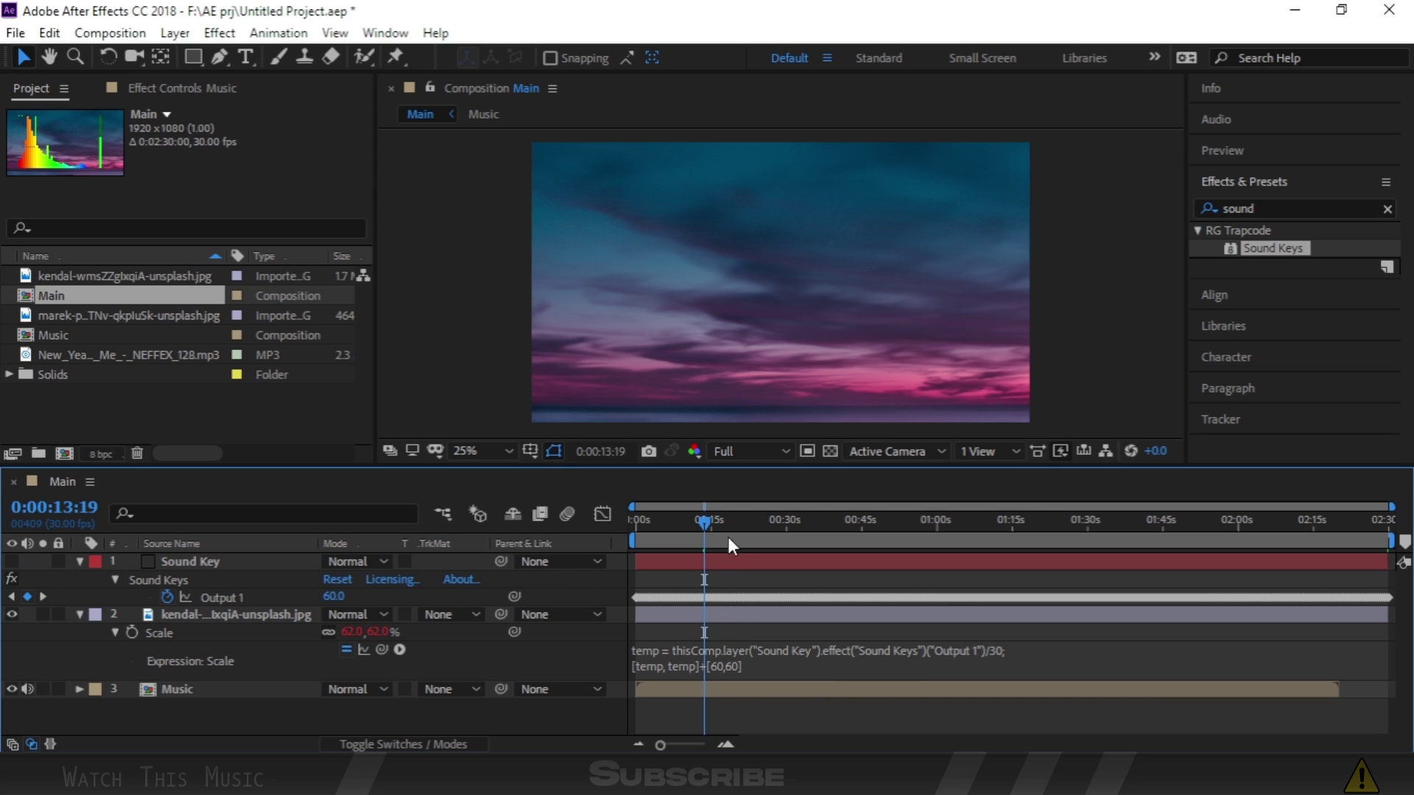
{"action": "left_click", "coordinate": [752, 453]}
{"action": "left_click", "coordinate": [750, 568]}
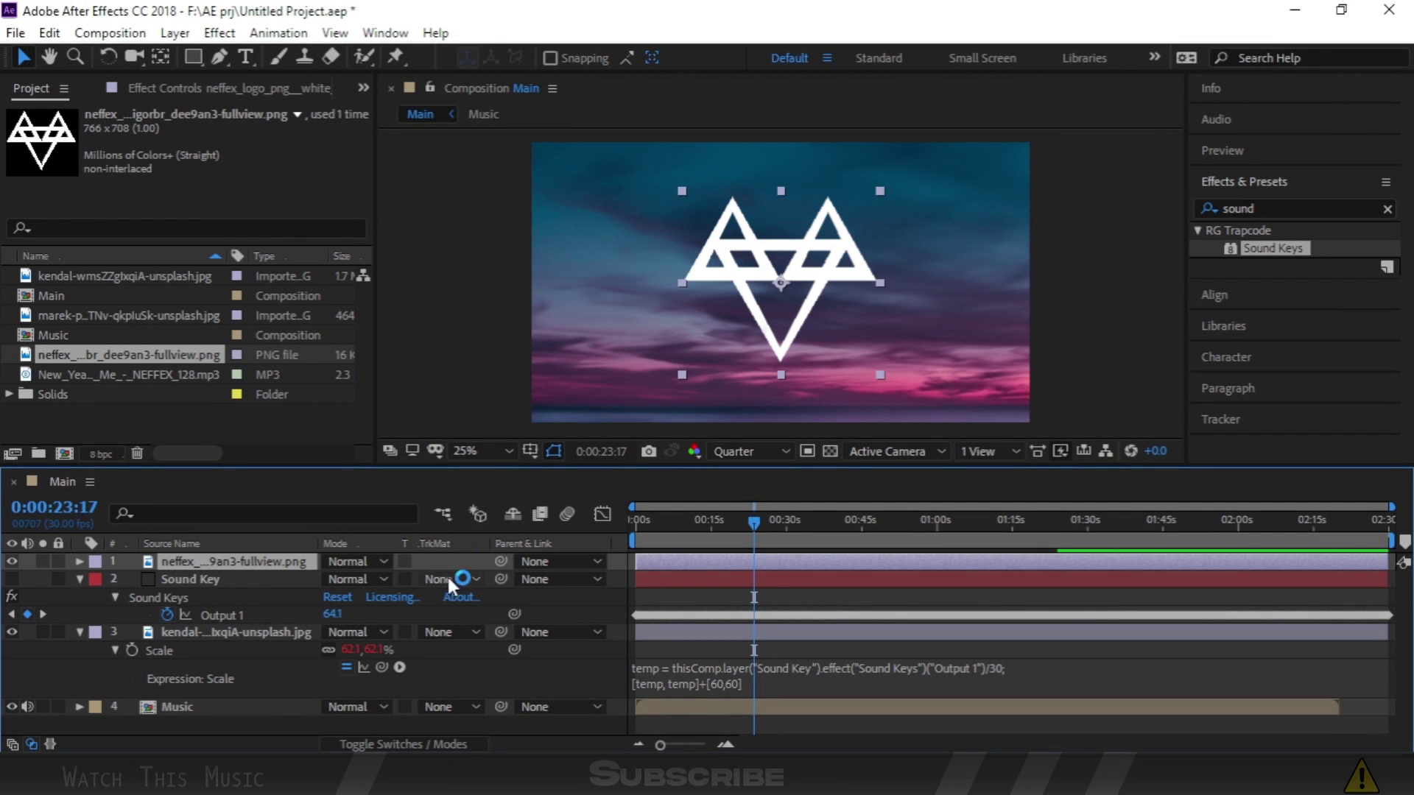
Scale the NEFFEX logo layer down to about 60%.
{"action": "key", "text": "s"}
{"action": "left_click_drag", "start_coordinate": [371, 580], "coordinate": [338, 581]}
{"action": "left_click", "coordinate": [460, 368]}
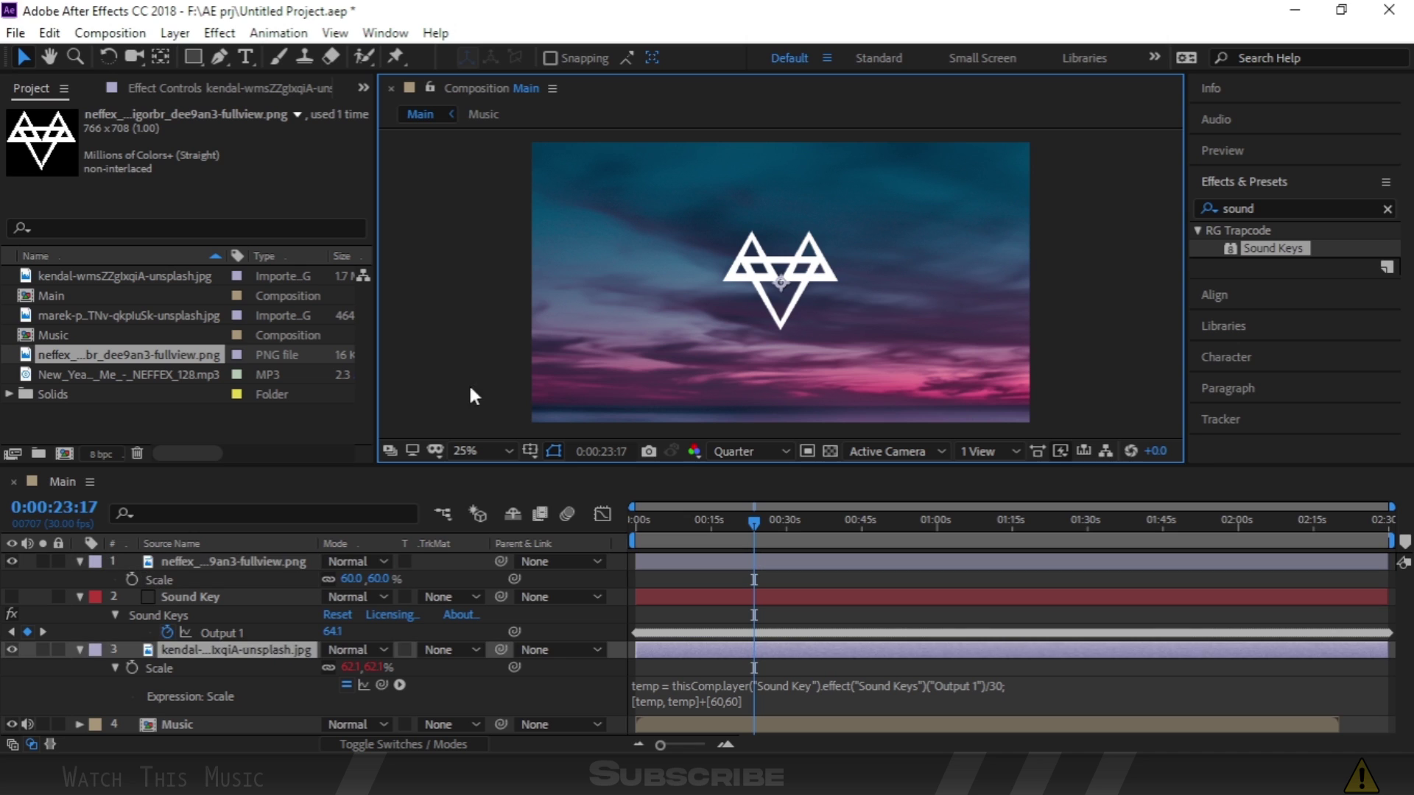
{"action": "left_click", "coordinate": [210, 562]}
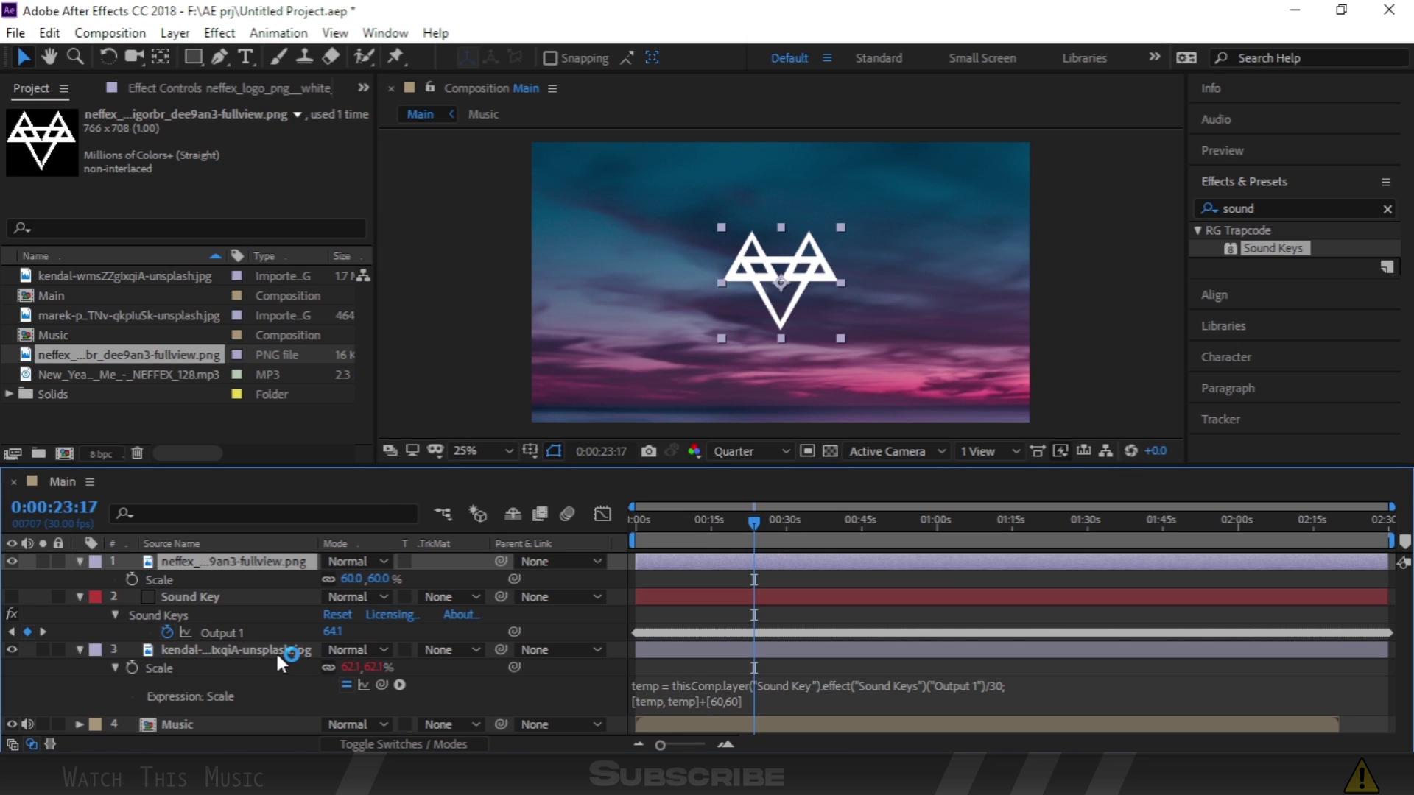
Give the logo's Scale an expression linking Sound Keys Output 1, divided by 30, plus [60,60].
{"action": "left_click", "coordinate": [133, 578], "text": "alt"}
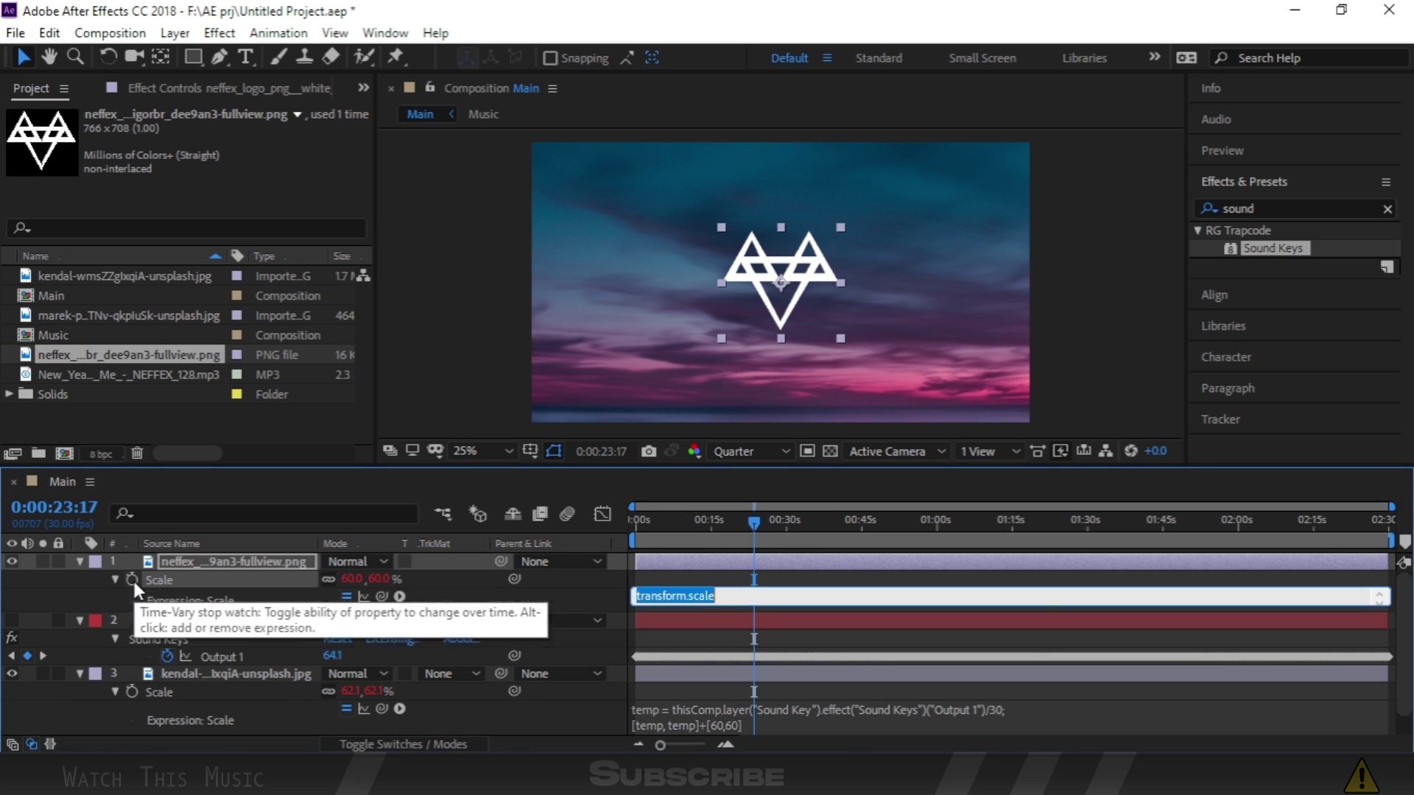
{"action": "left_click_drag", "start_coordinate": [382, 596], "coordinate": [221, 657]}
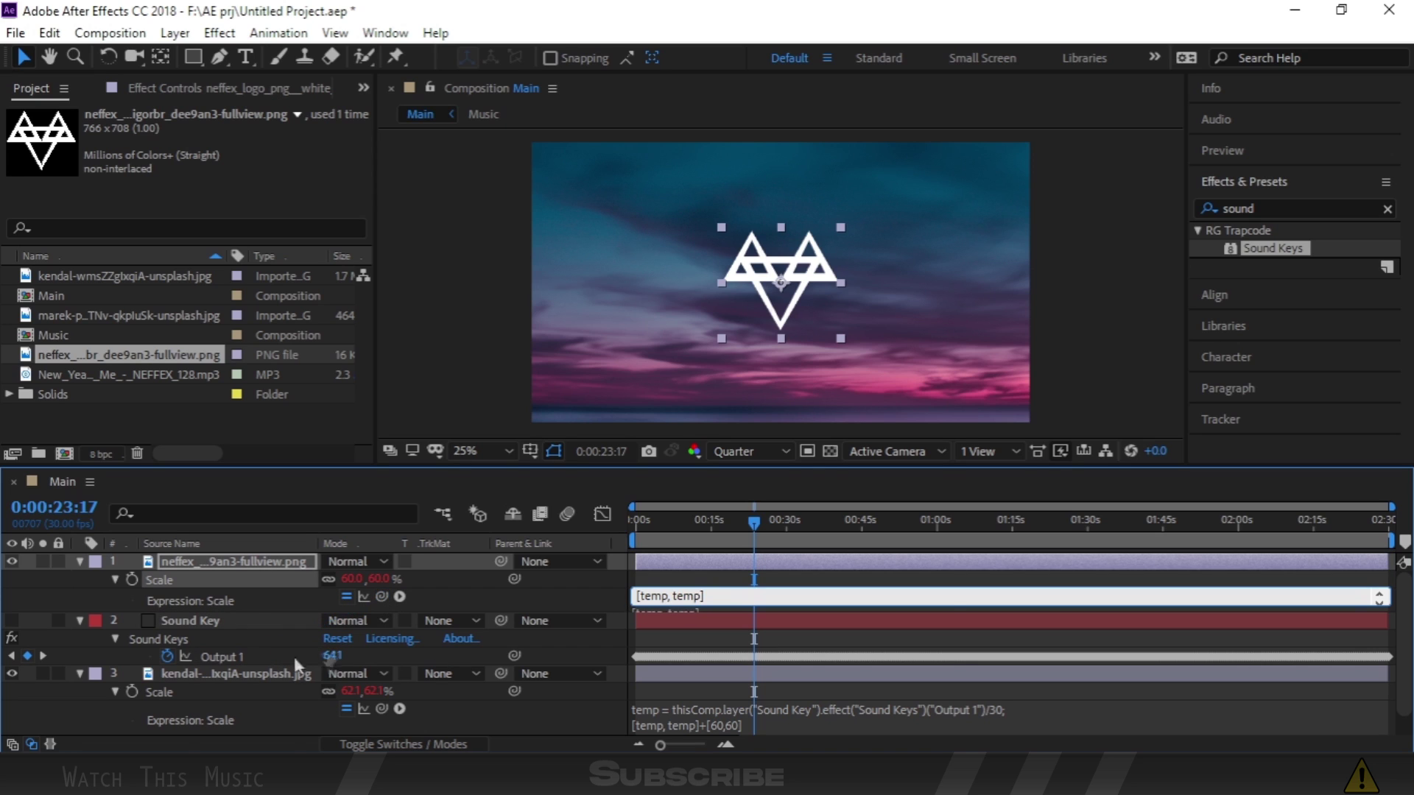
{"action": "key", "text": "Up"}
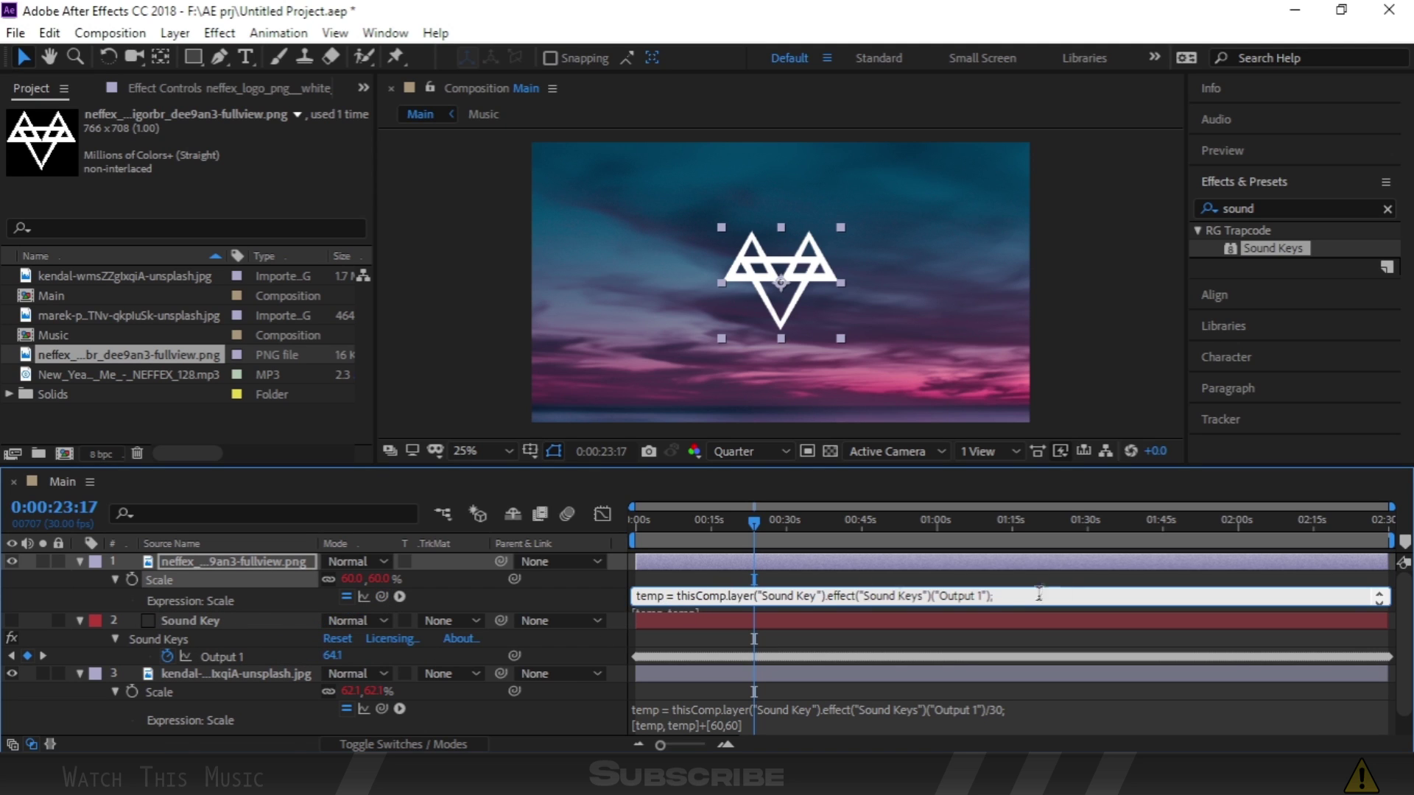
{"action": "left_click", "coordinate": [990, 595]}
{"action": "type", "text": "/30"}
{"action": "key", "text": "Down"}
{"action": "type", "text": "+["}
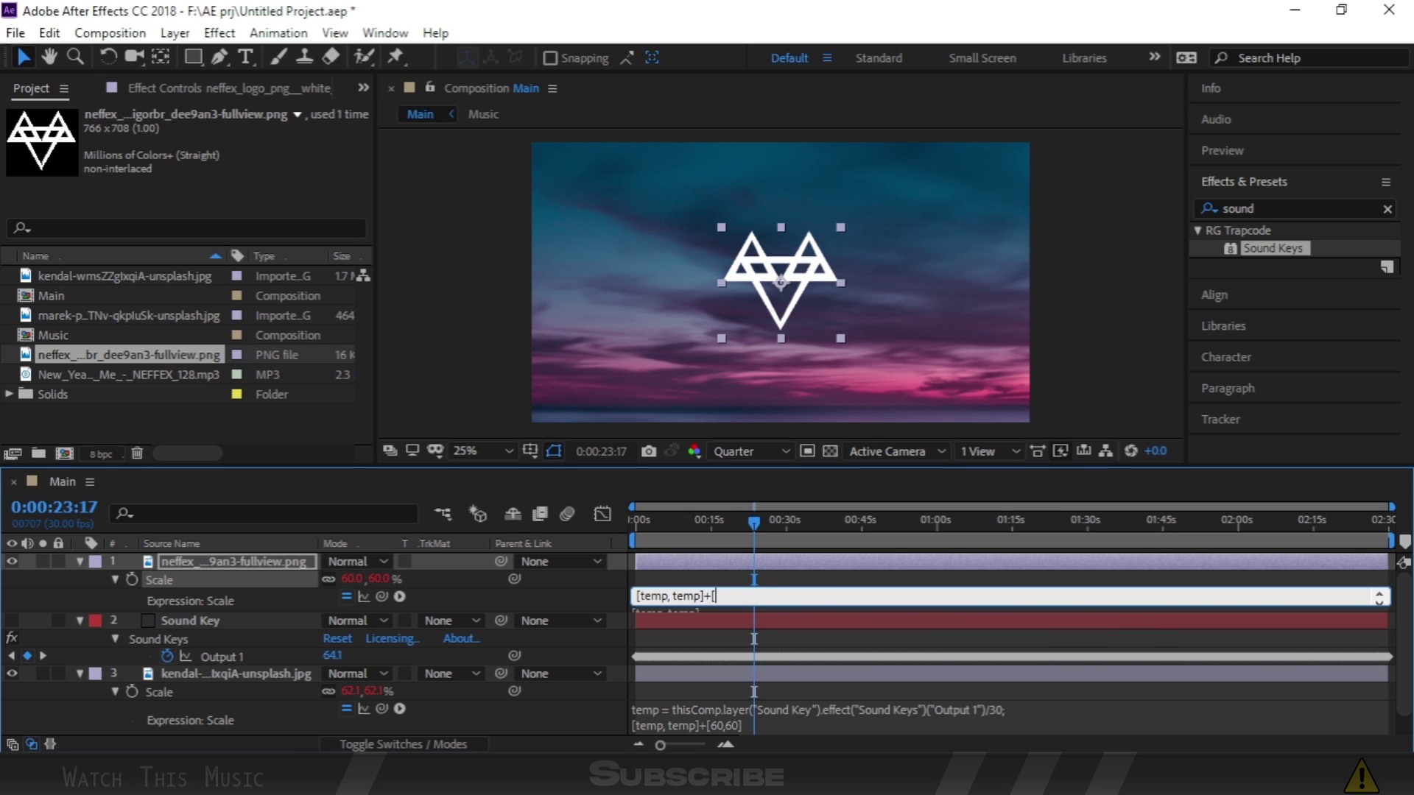
{"action": "type", "text": "60,60]"}
{"action": "key", "text": "KP_Enter"}
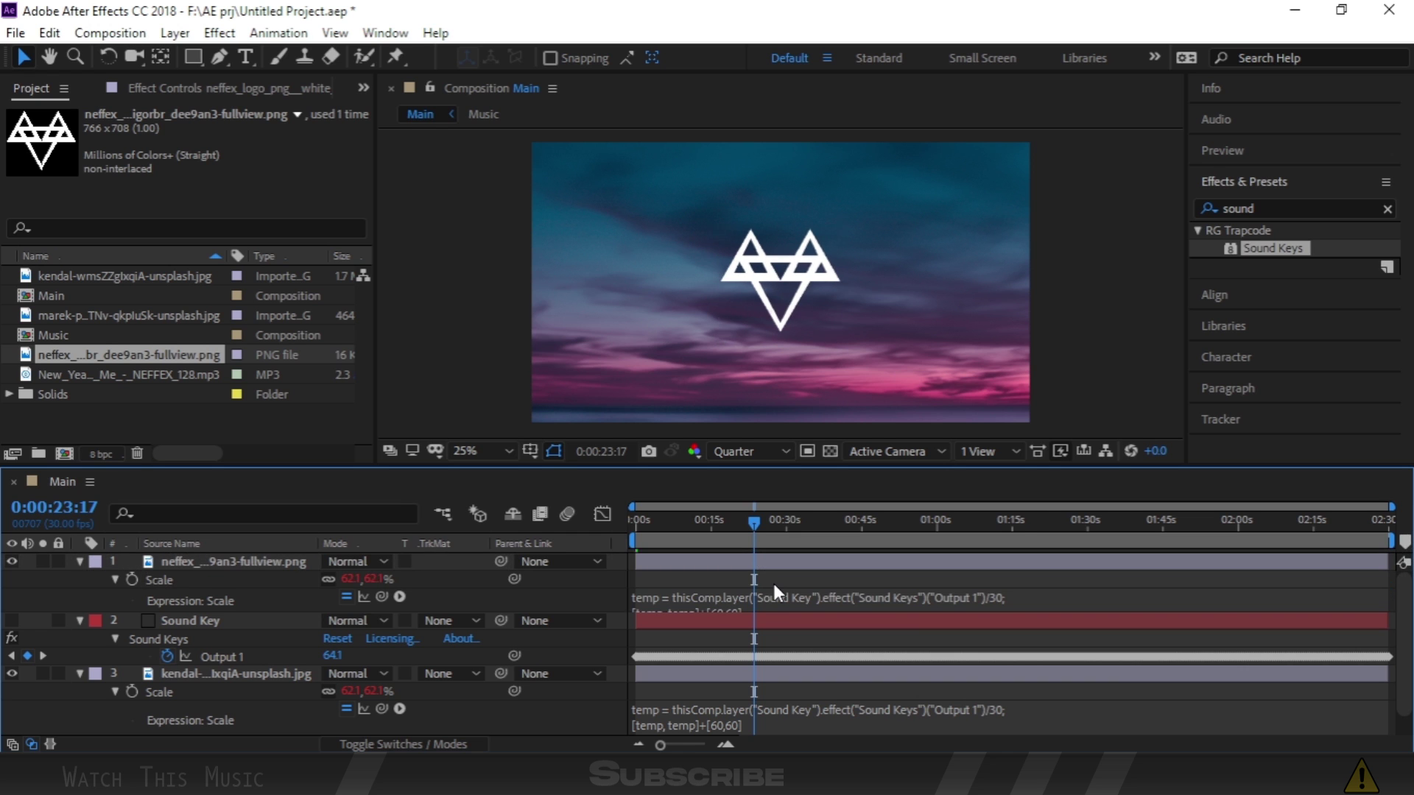